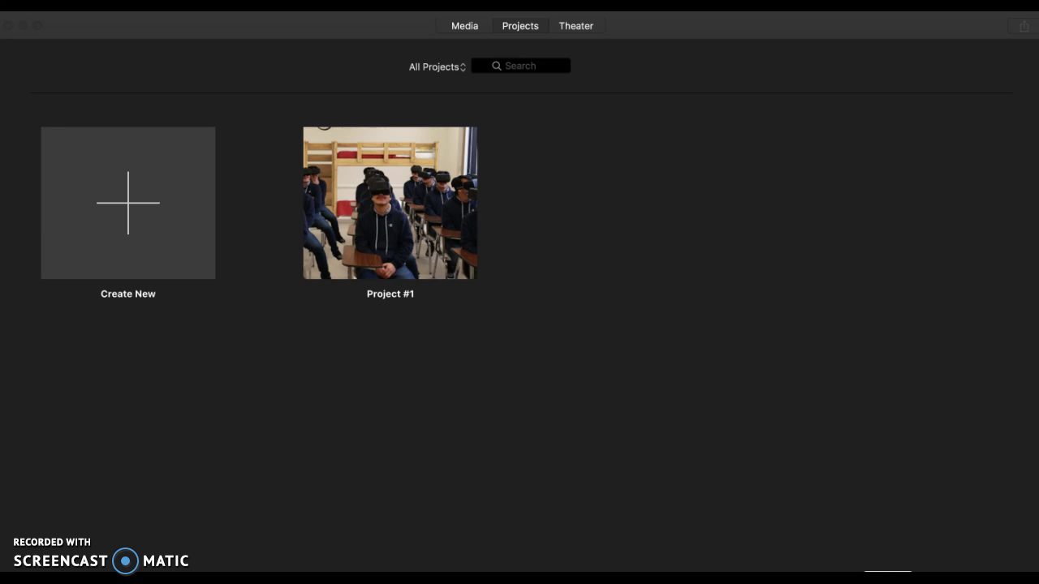
Create a new Movie project from the Projects browser, opening the empty 'My Movie'.
{"action": "left_click", "coordinate": [127, 204]}
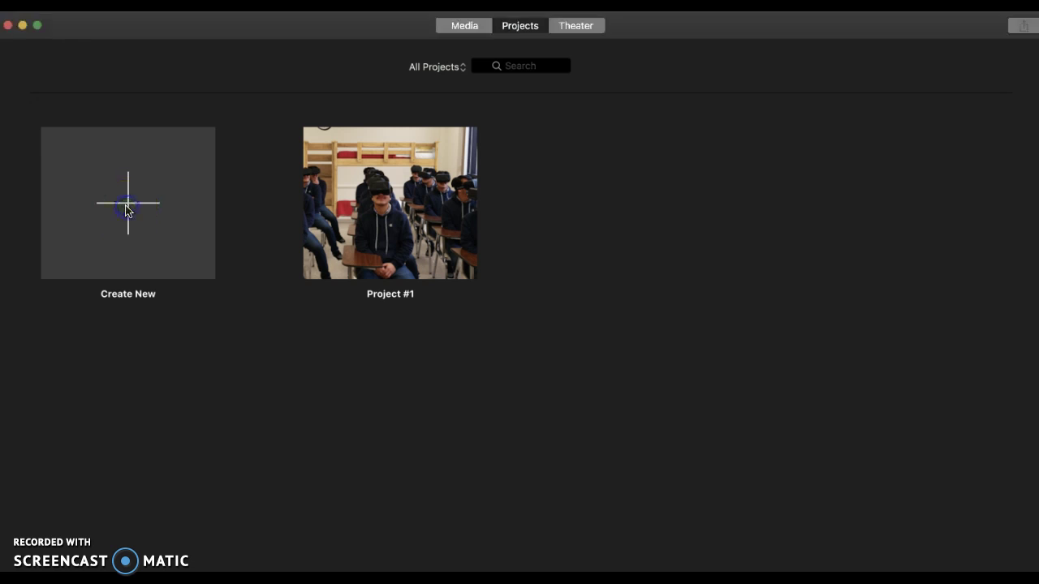
{"action": "left_click", "coordinate": [130, 211]}
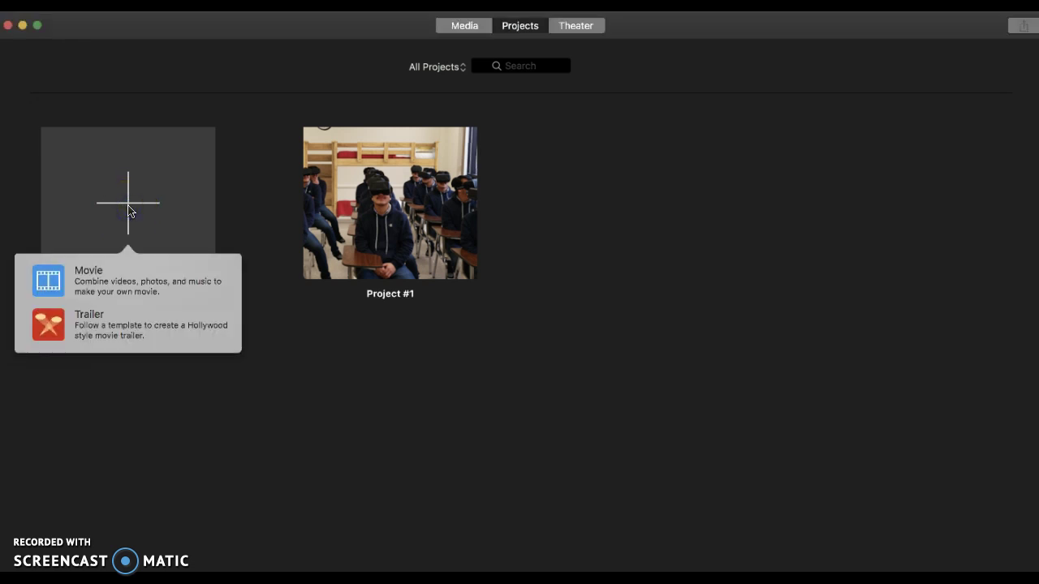
{"action": "left_click", "coordinate": [94, 281]}
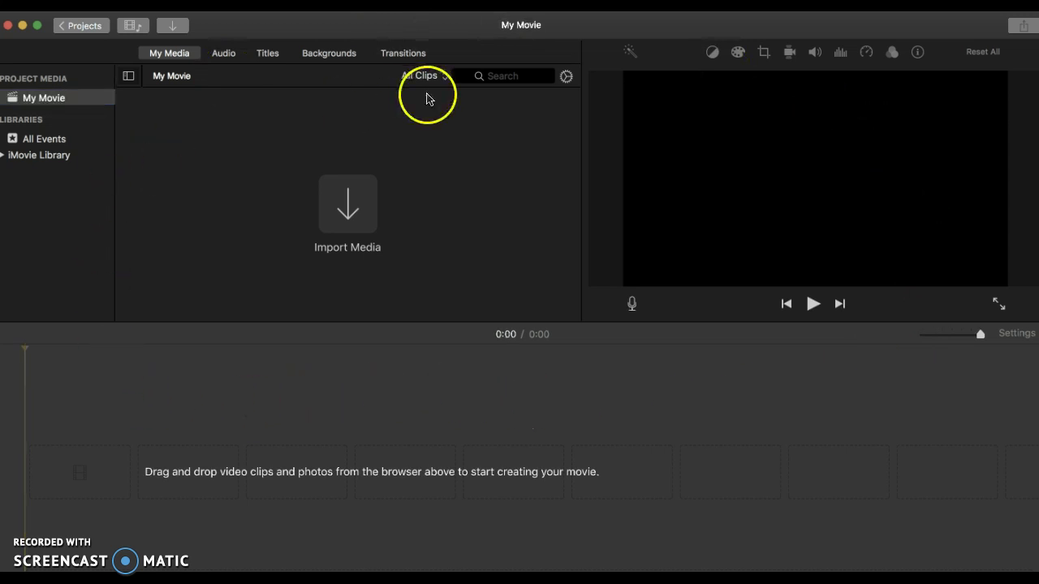
Import vacation1 through vacation5 from the Desktop by shift-selecting all five photos.
{"action": "left_click", "coordinate": [352, 214]}
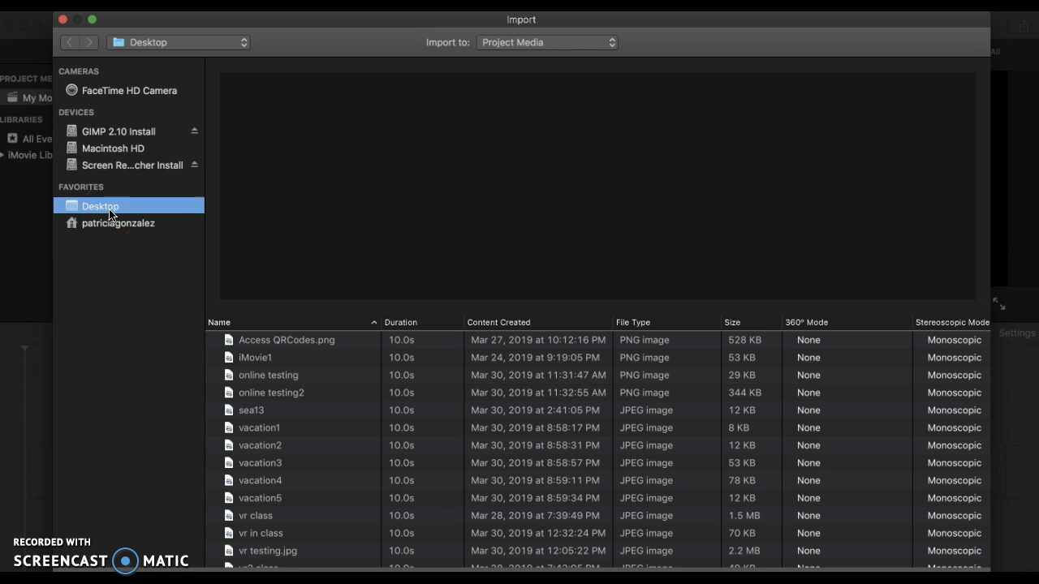
{"action": "scroll", "coordinate": [301, 460], "scroll_direction": "down", "scroll_amount": 1}
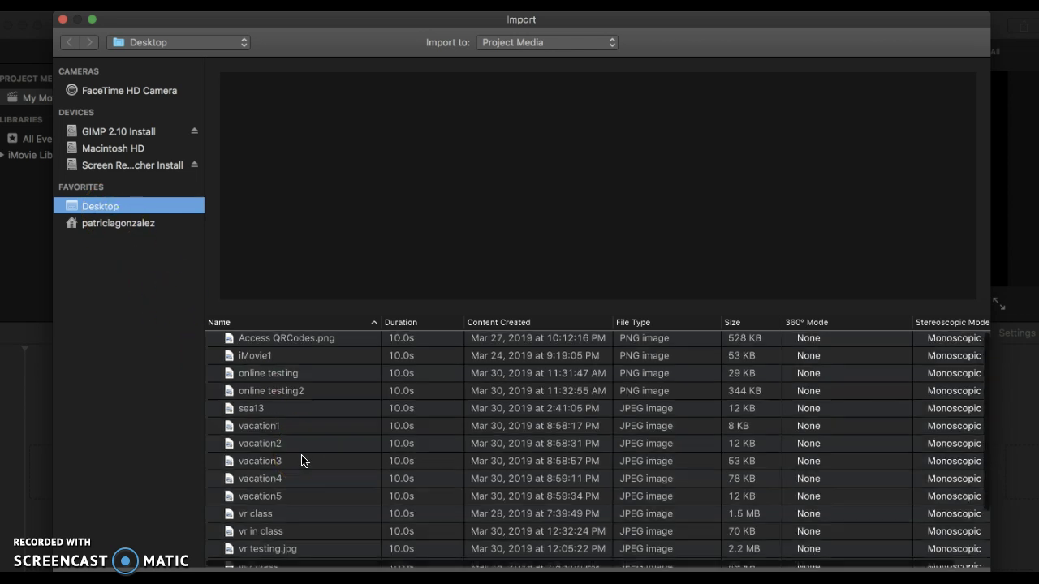
{"action": "scroll", "coordinate": [301, 460], "scroll_direction": "down", "scroll_amount": 2}
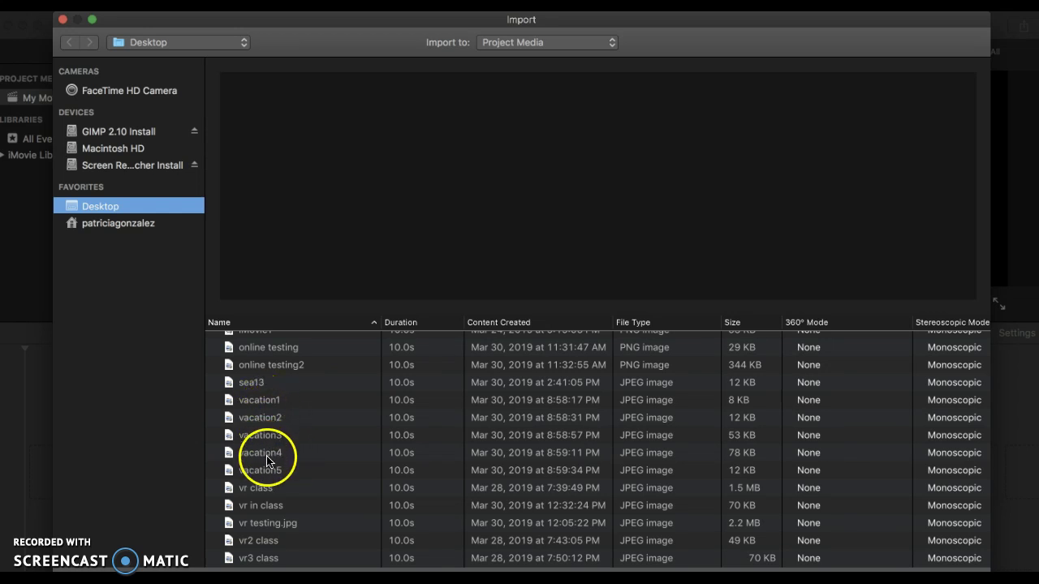
{"action": "left_click", "coordinate": [268, 402]}
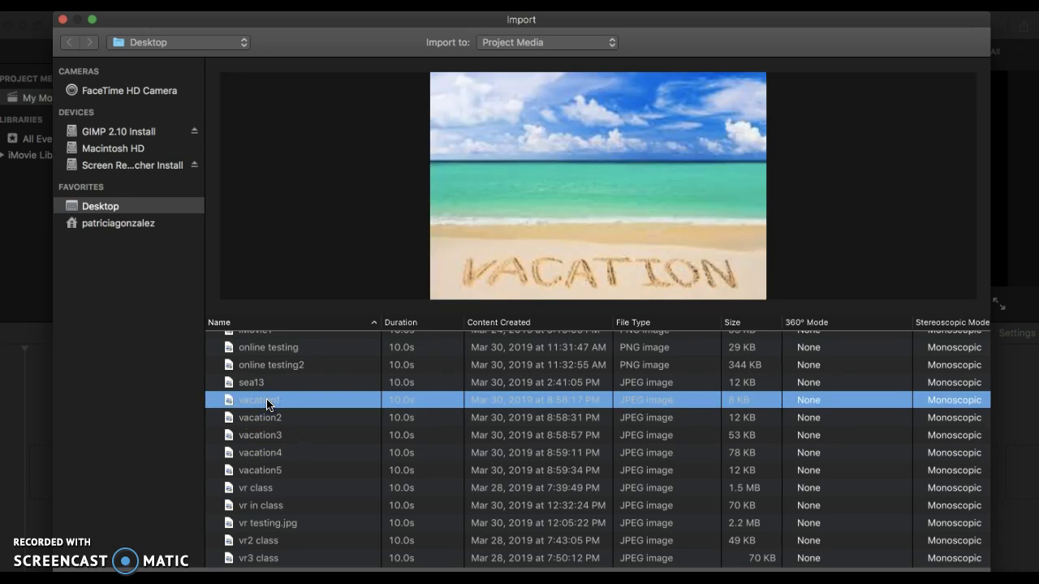
{"action": "key", "text": "shift+Down"}
{"action": "key", "text": "shift+Down"}
{"action": "key", "text": "shift+Down"}
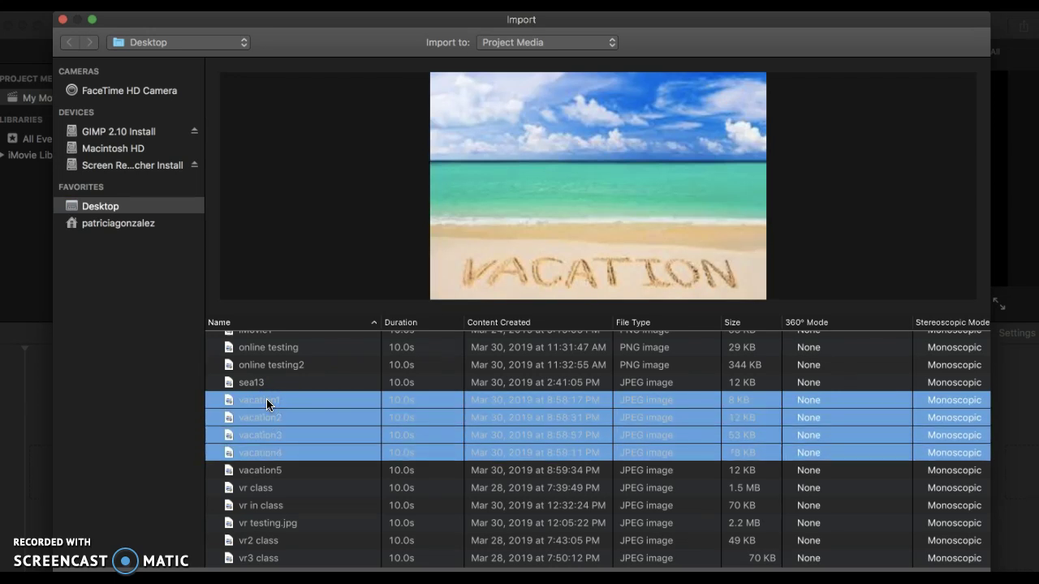
{"action": "key", "text": "shift+Down"}
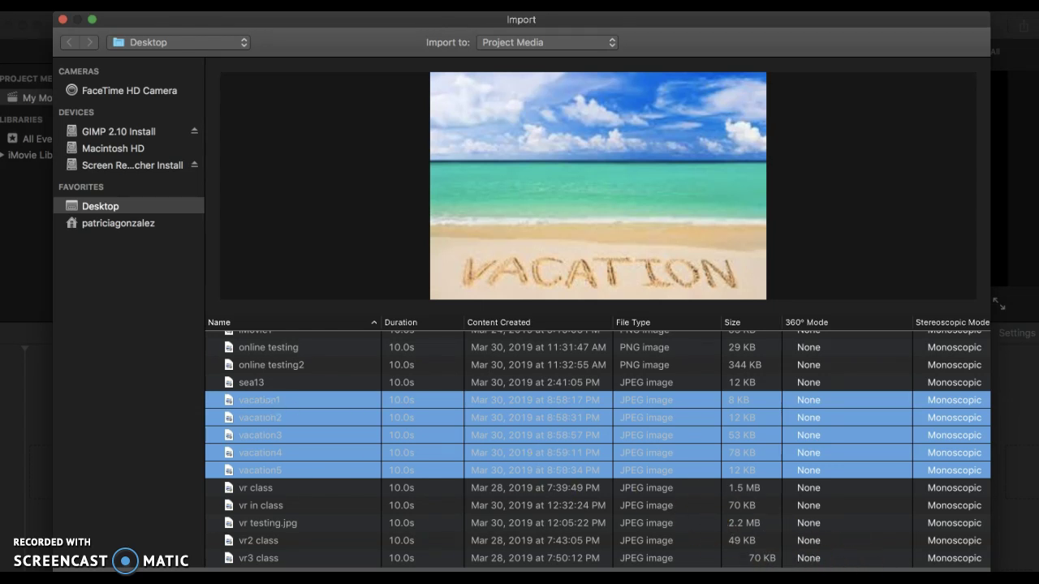
{"action": "key", "text": "Return"}
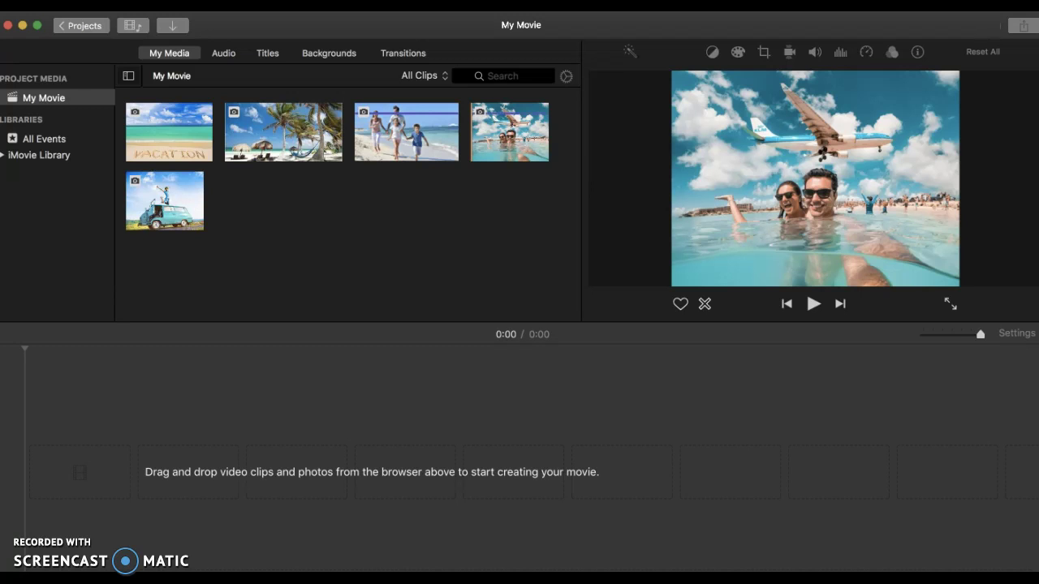
Drag the VACATION beach photo onto the timeline as the first clip.
{"action": "left_click", "coordinate": [757, 385]}
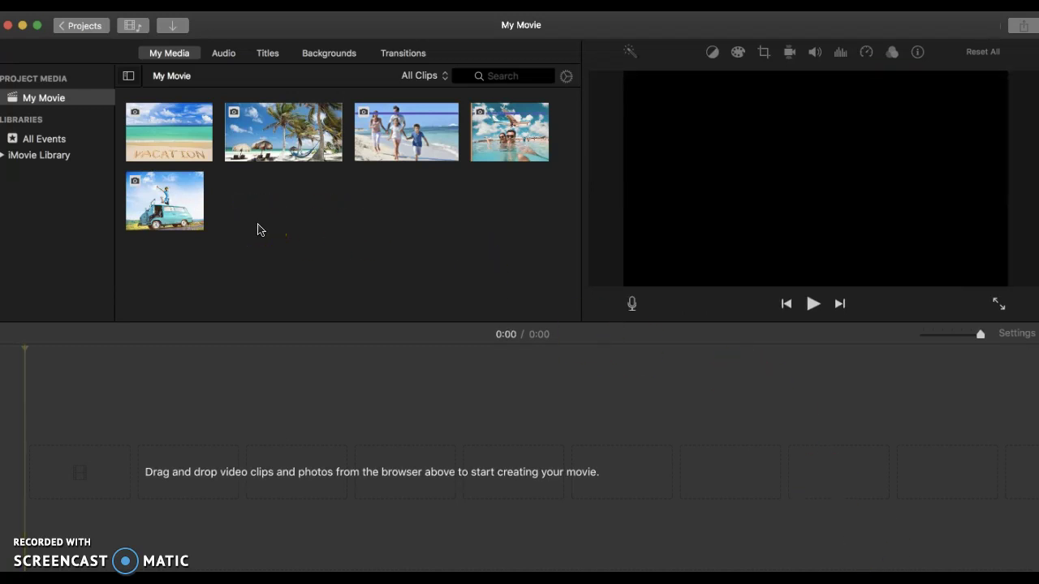
{"action": "left_click", "coordinate": [202, 233]}
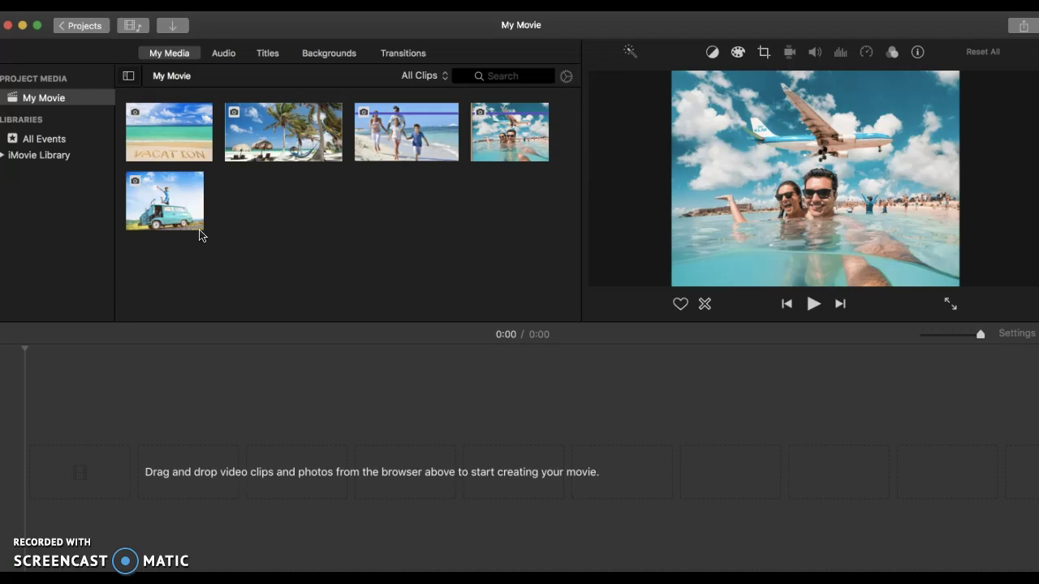
{"action": "left_click", "coordinate": [182, 147]}
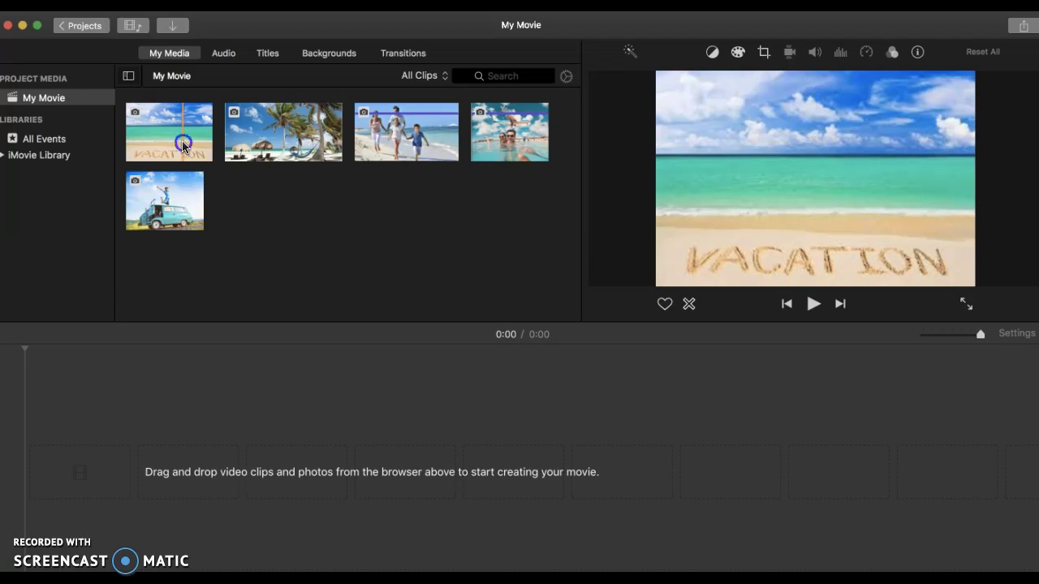
{"action": "left_click_drag", "start_coordinate": [182, 147], "coordinate": [70, 366]}
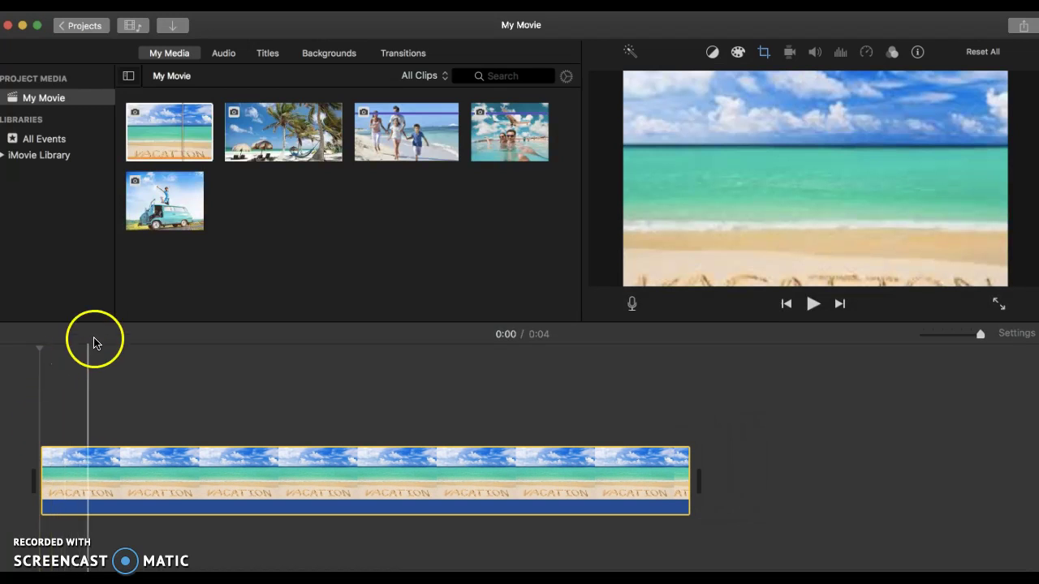
Append the palm-beach, plane selfie, family beach and van photos, bringing the movie to 0:20.
{"action": "left_click", "coordinate": [290, 131]}
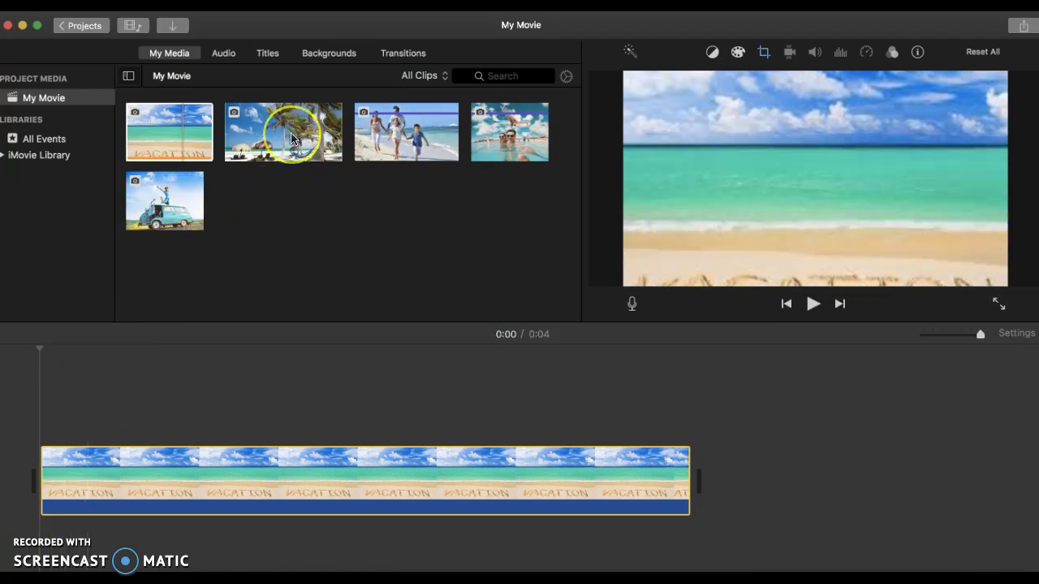
{"action": "left_click_drag", "start_coordinate": [292, 140], "coordinate": [335, 158]}
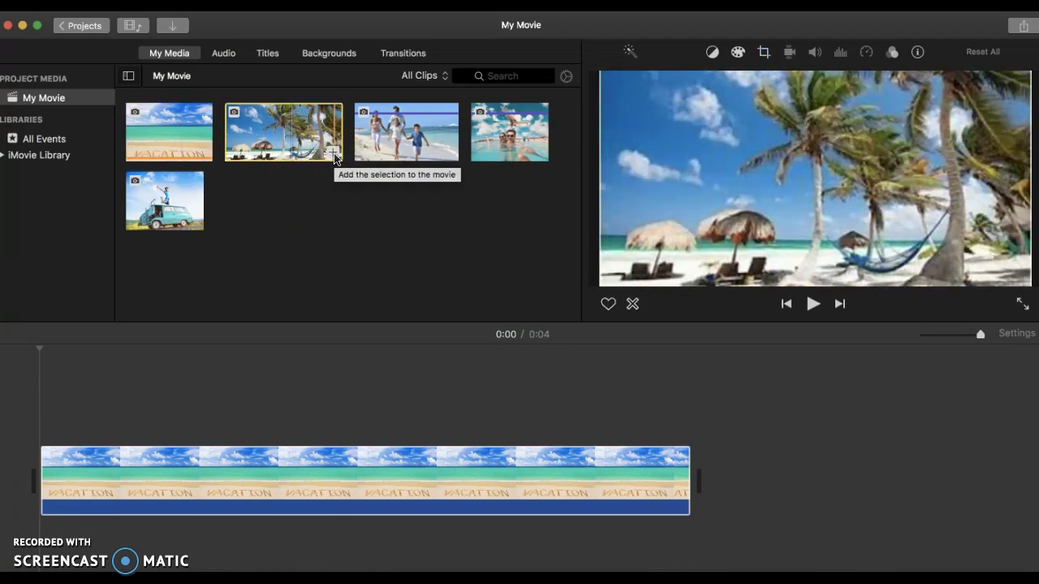
{"action": "left_click", "coordinate": [334, 155]}
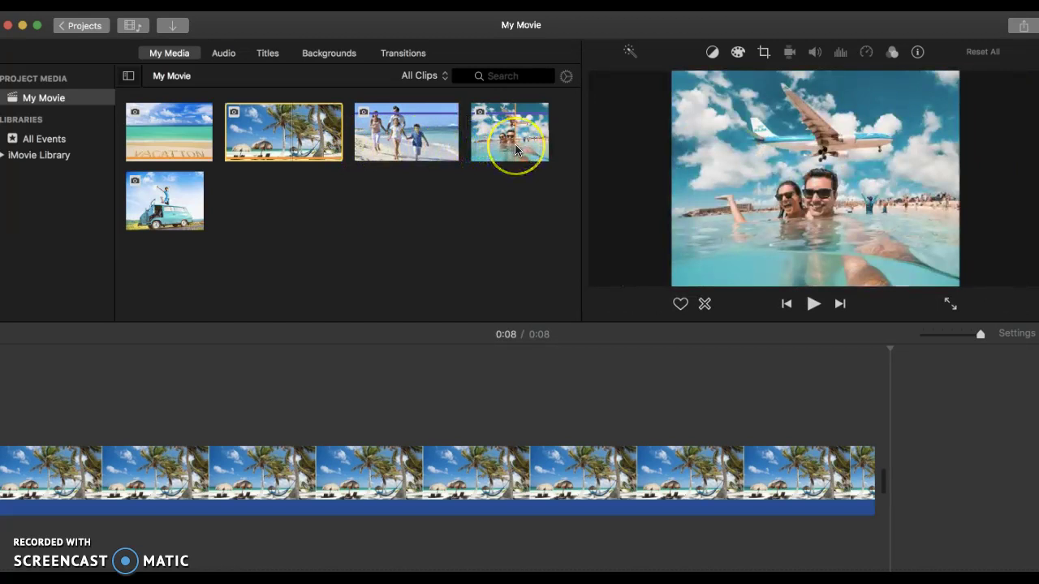
{"action": "left_click", "coordinate": [515, 144]}
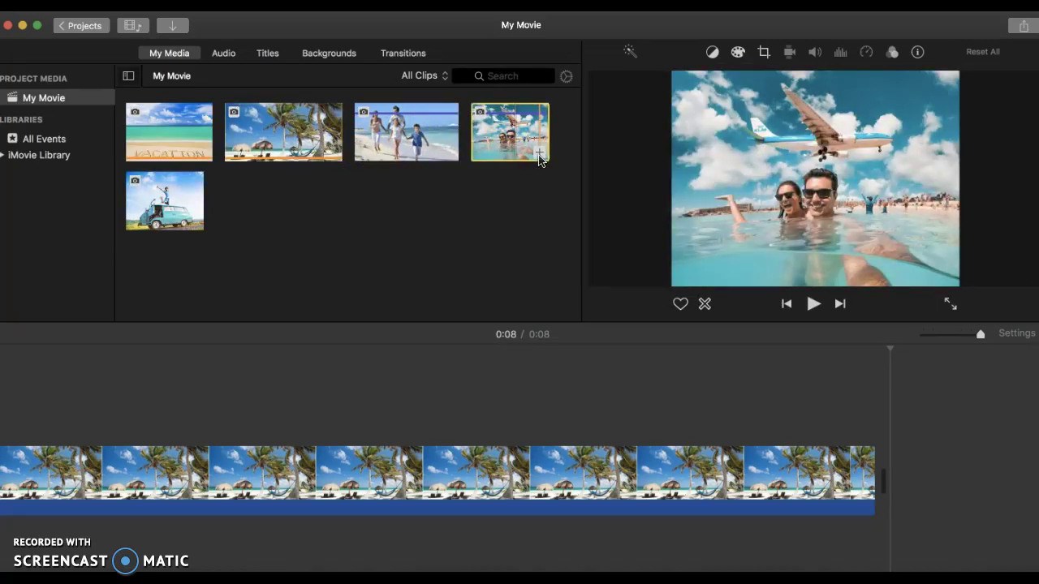
{"action": "left_click", "coordinate": [539, 156]}
{"action": "left_click", "coordinate": [453, 154]}
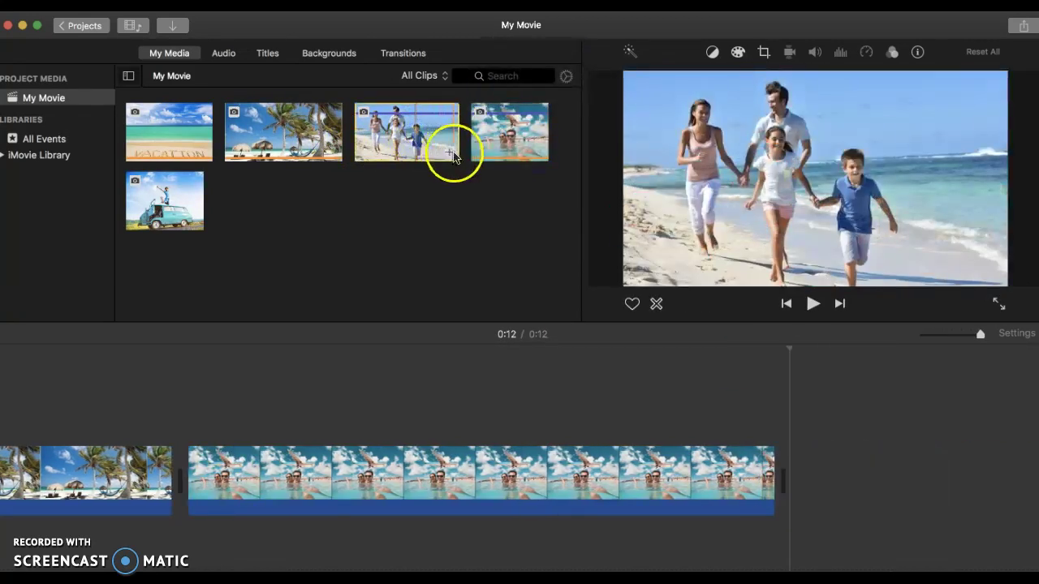
{"action": "left_click", "coordinate": [203, 210]}
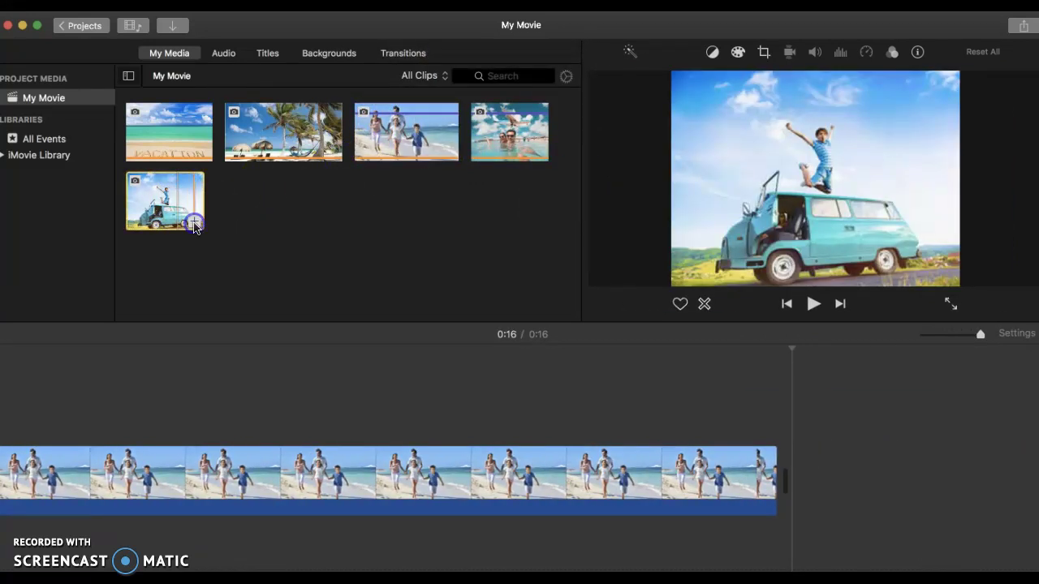
{"action": "left_click", "coordinate": [194, 226]}
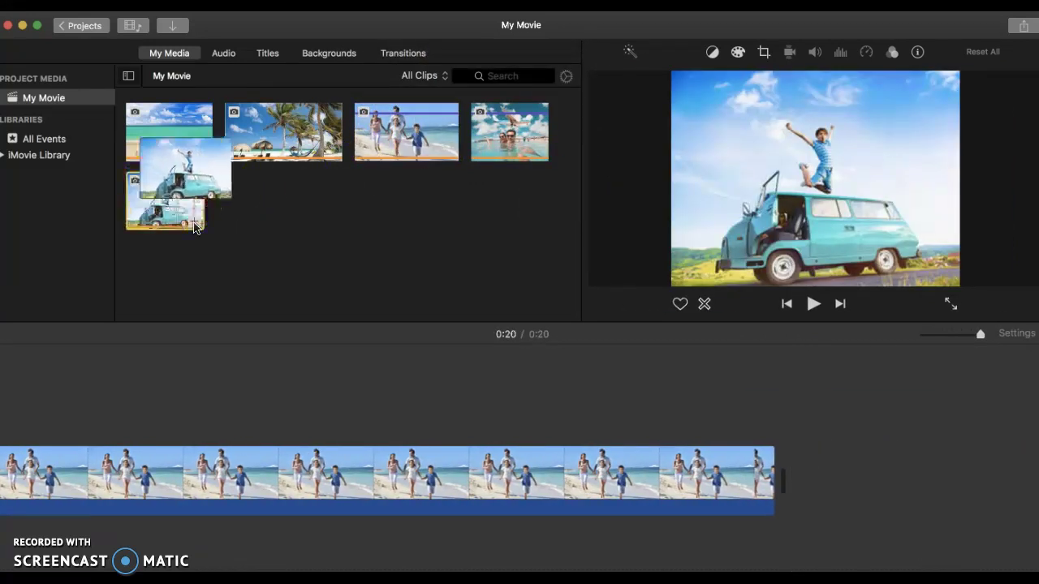
{"action": "left_click", "coordinate": [151, 287]}
{"action": "scroll", "coordinate": [84, 412], "scroll_direction": "left", "scroll_amount": 10}
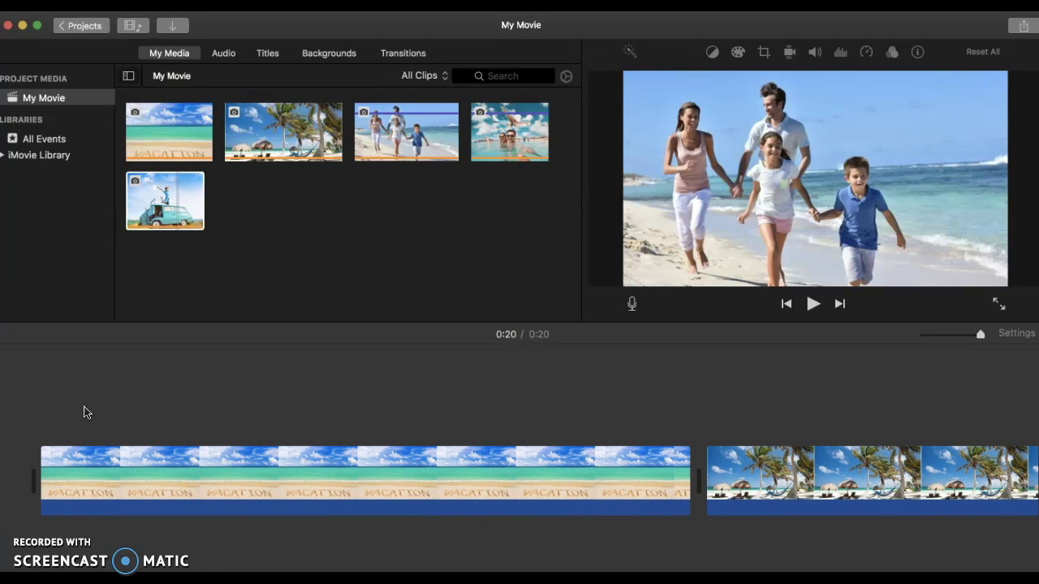
Place the 4-second Underwater background at the timeline's start, ahead of the VACATION clip.
{"action": "left_click", "coordinate": [135, 306]}
{"action": "left_click", "coordinate": [281, 181]}
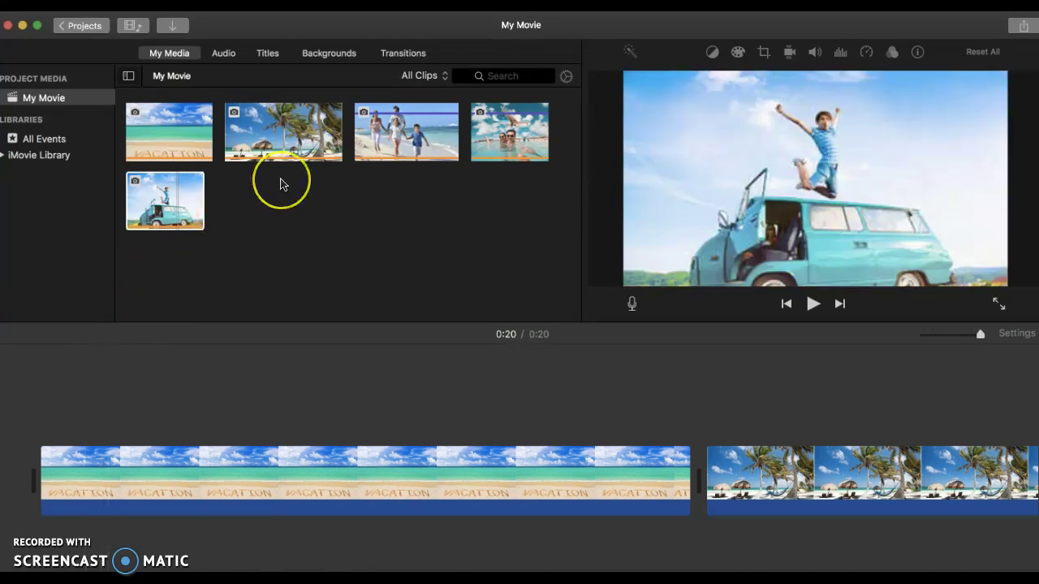
{"action": "left_click", "coordinate": [273, 168]}
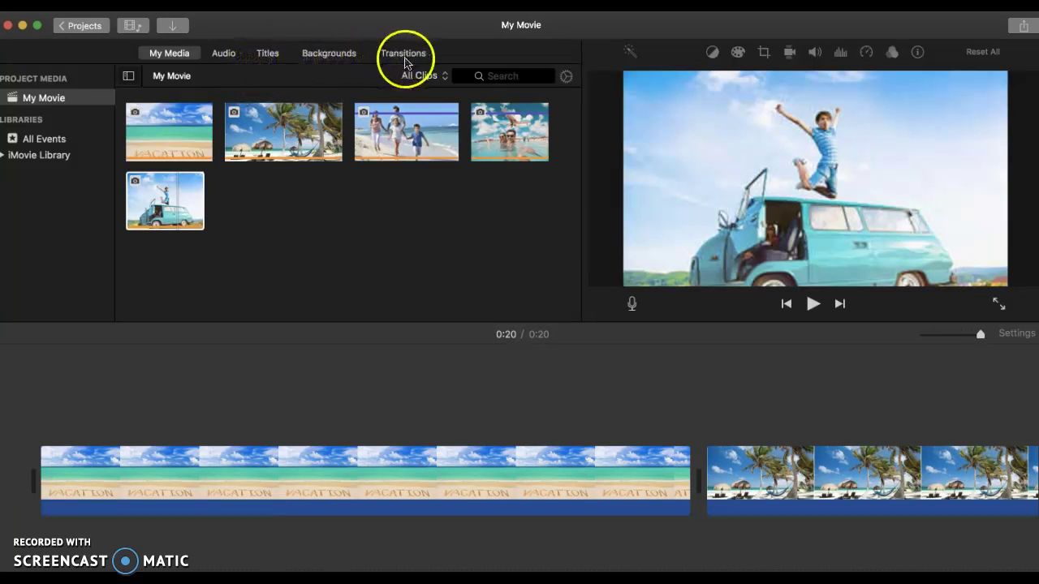
{"action": "left_click", "coordinate": [329, 60]}
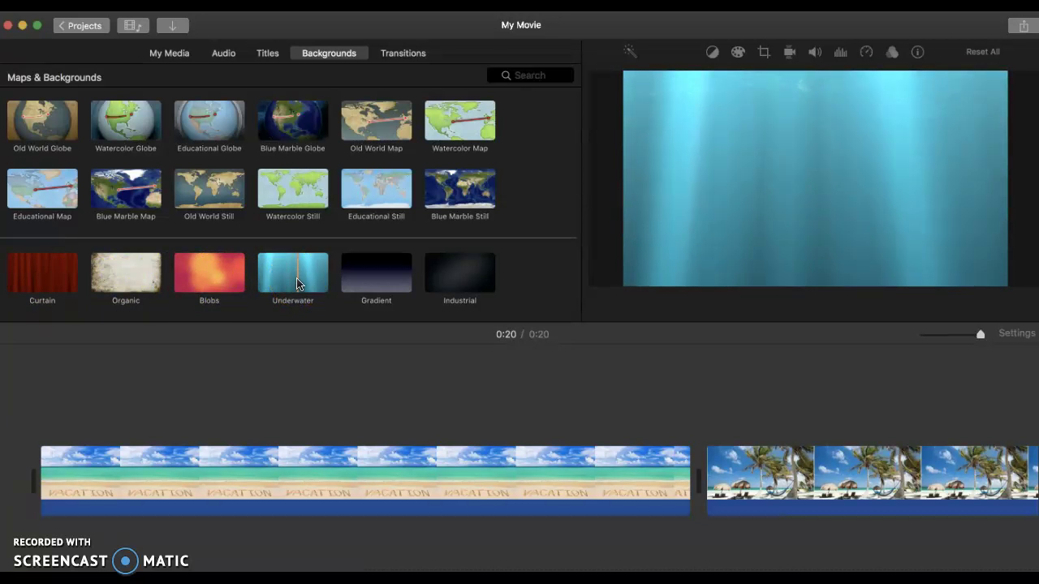
{"action": "left_click", "coordinate": [297, 283]}
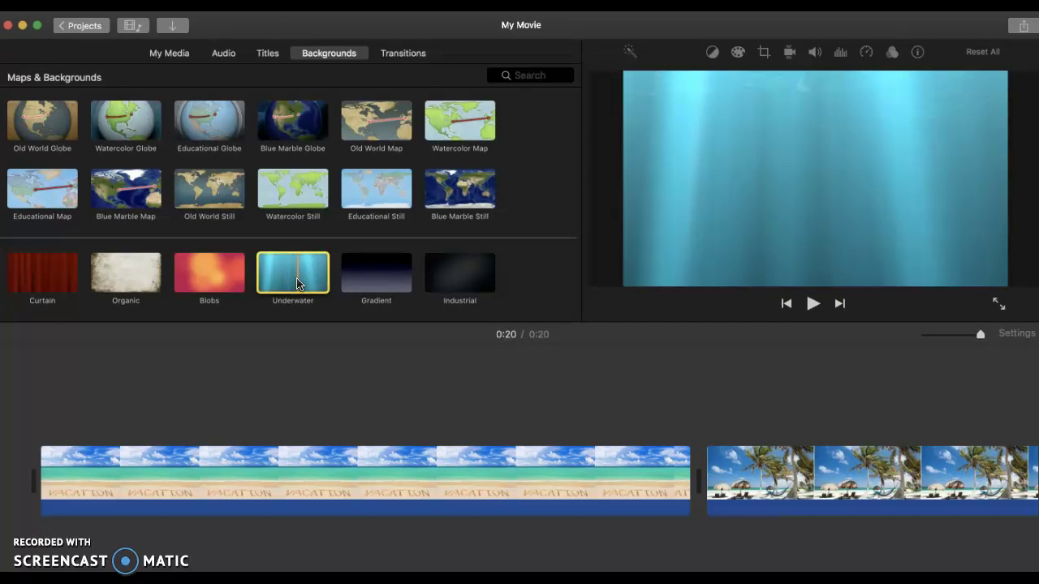
{"action": "left_click_drag", "start_coordinate": [297, 283], "coordinate": [12, 428]}
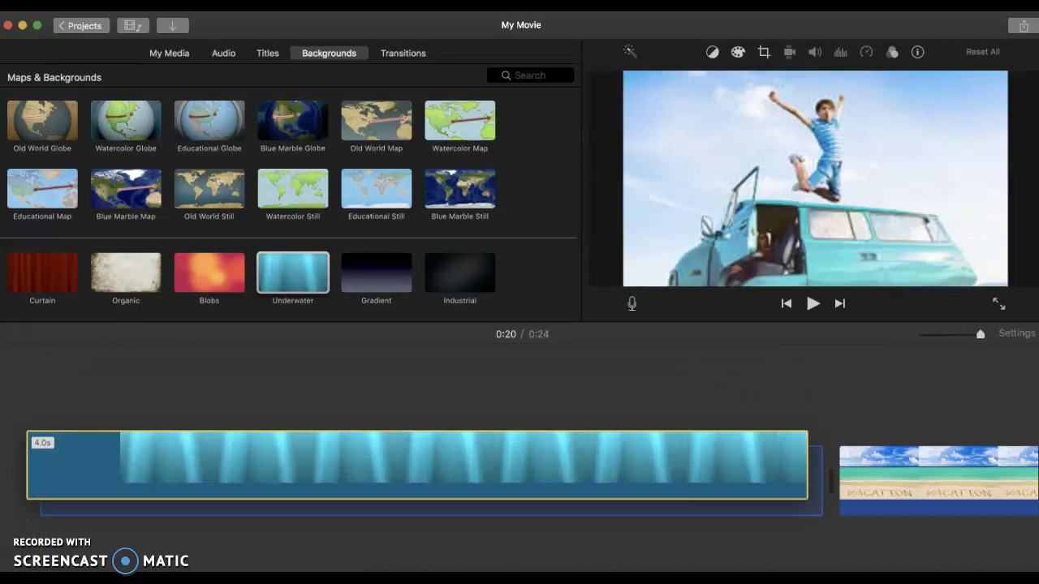
{"action": "key", "text": "F12"}
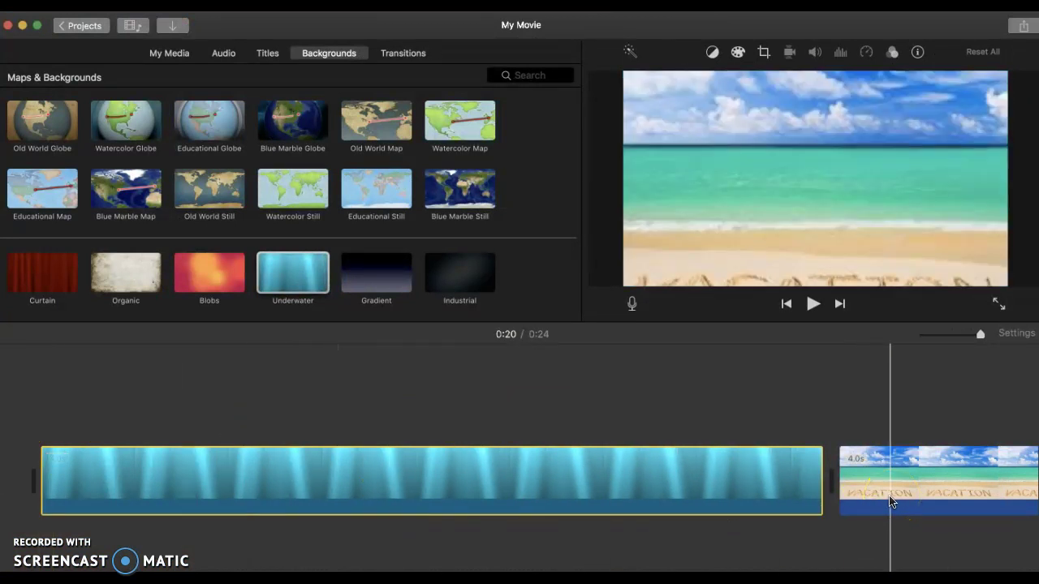
{"action": "left_click_drag", "start_coordinate": [890, 501], "coordinate": [498, 438]}
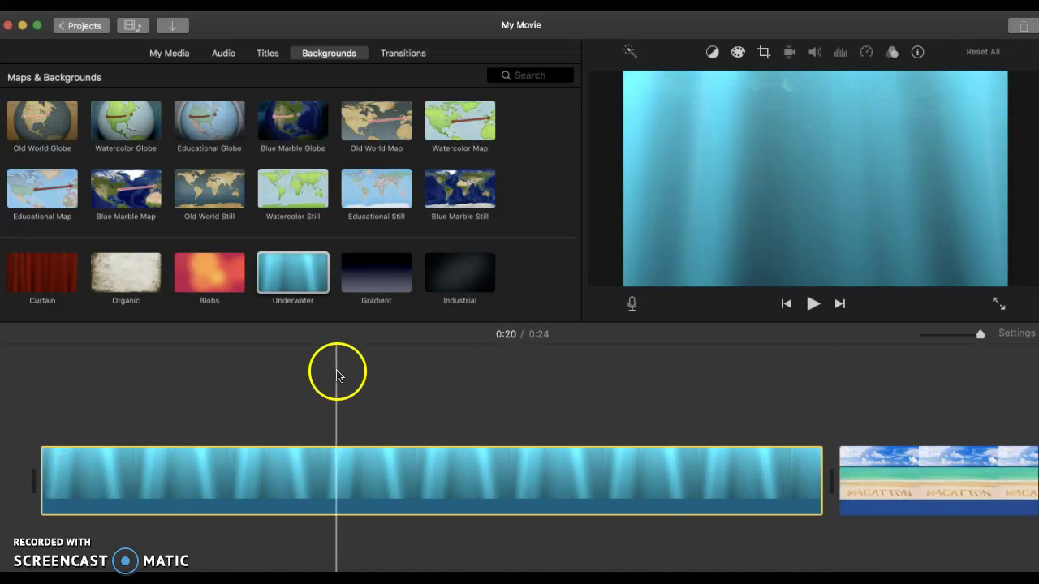
Drop a title style onto the Underwater clip and enter MY VACATION IN MEXICO.
{"action": "left_click", "coordinate": [268, 55]}
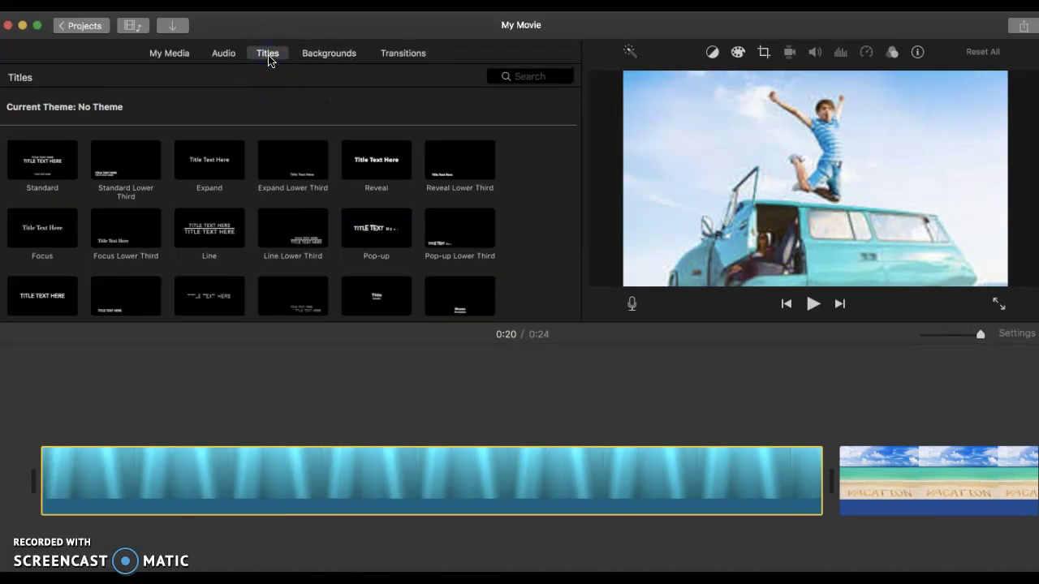
{"action": "left_click", "coordinate": [49, 302]}
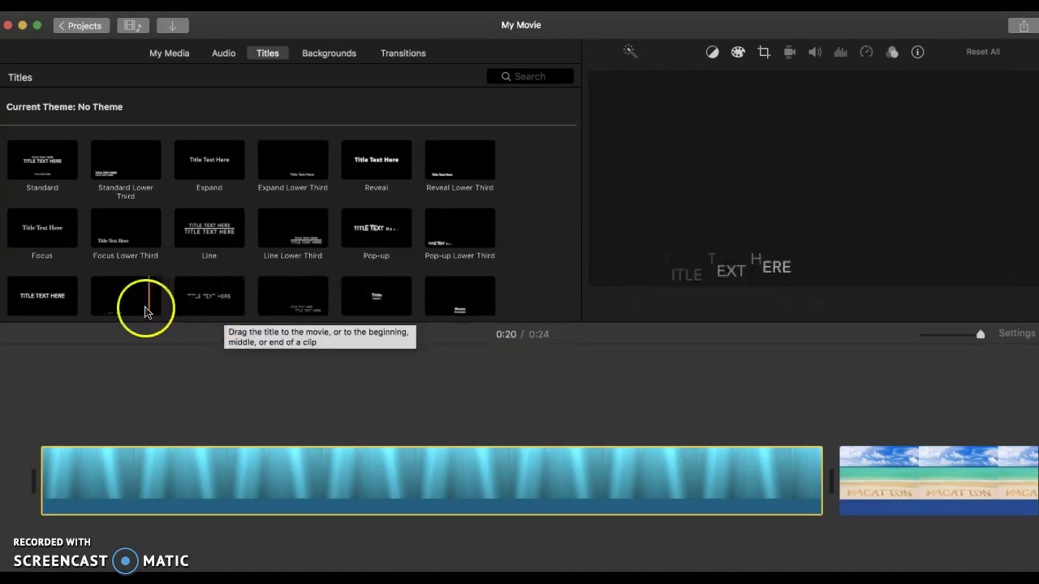
{"action": "left_click", "coordinate": [42, 301]}
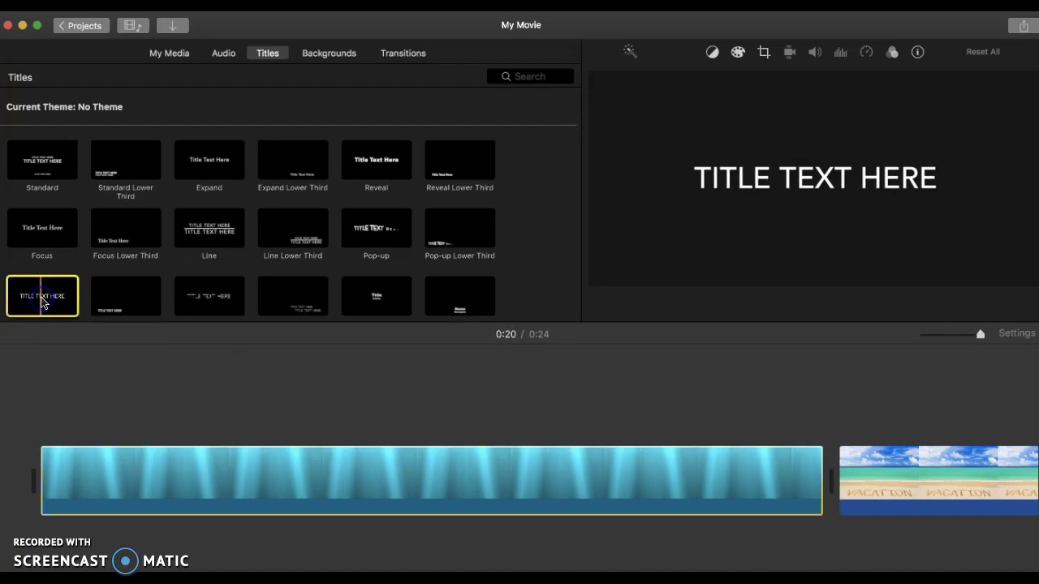
{"action": "left_click_drag", "start_coordinate": [42, 302], "coordinate": [42, 427]}
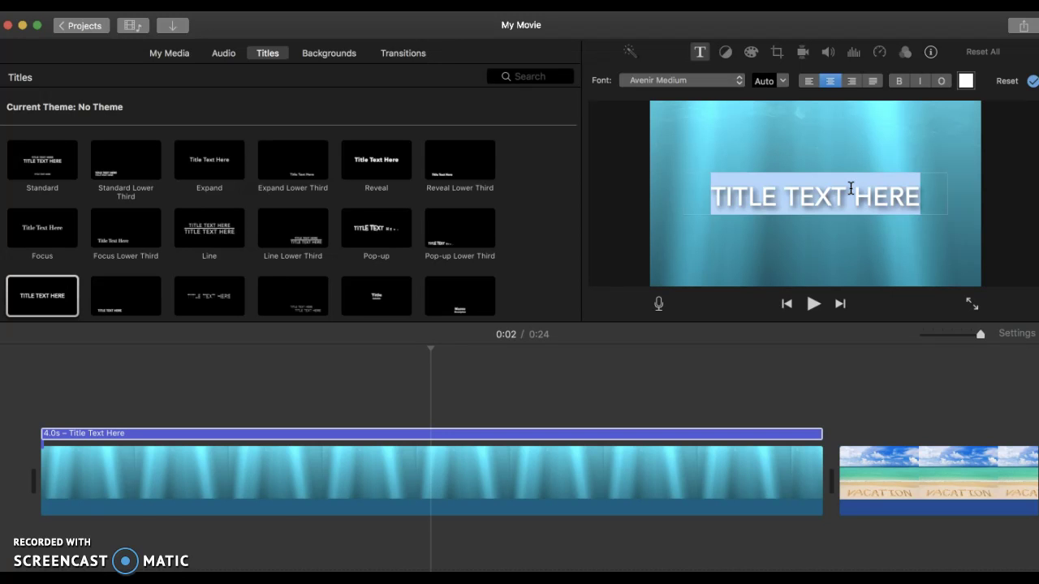
{"action": "type", "text": "M"}
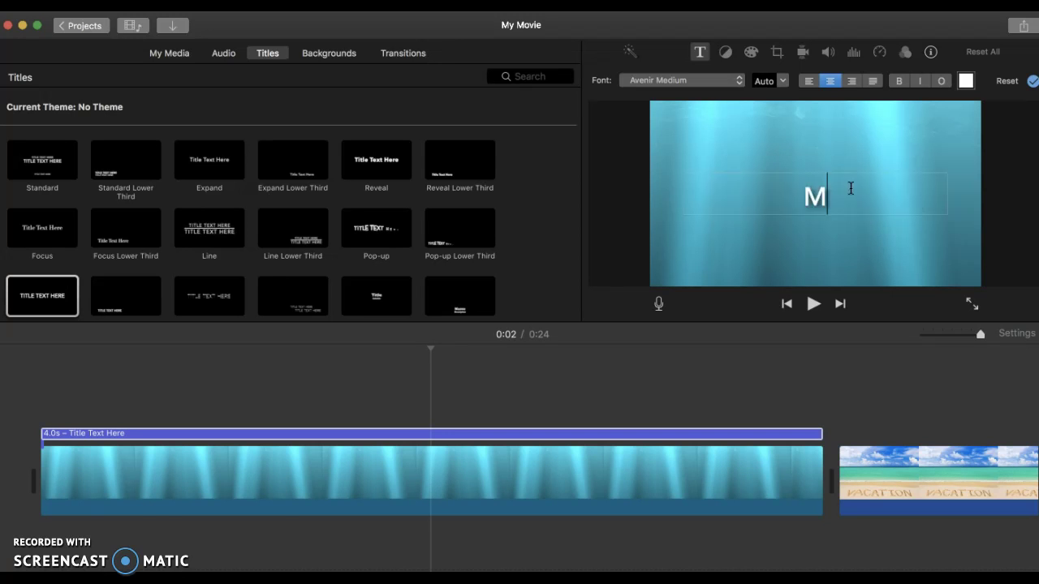
{"action": "type", "text": "Y VACATI"}
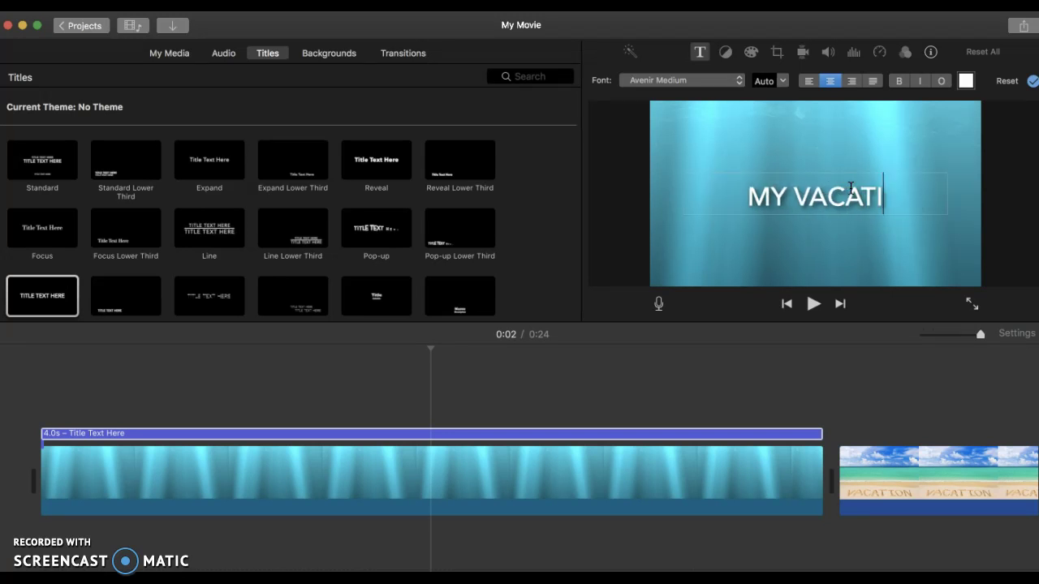
{"action": "type", "text": "ON I"}
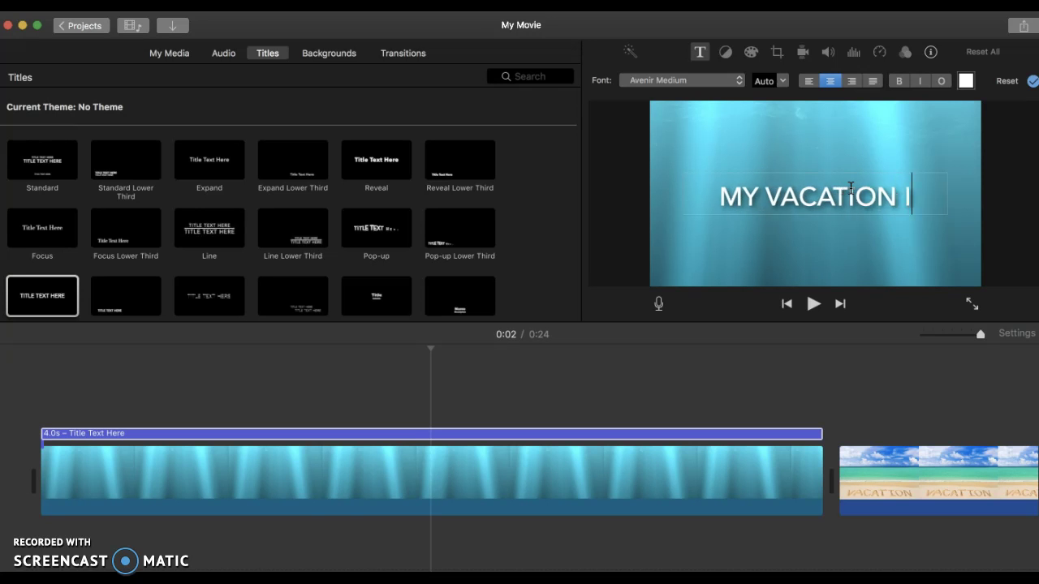
{"action": "type", "text": "N MEXICO"}
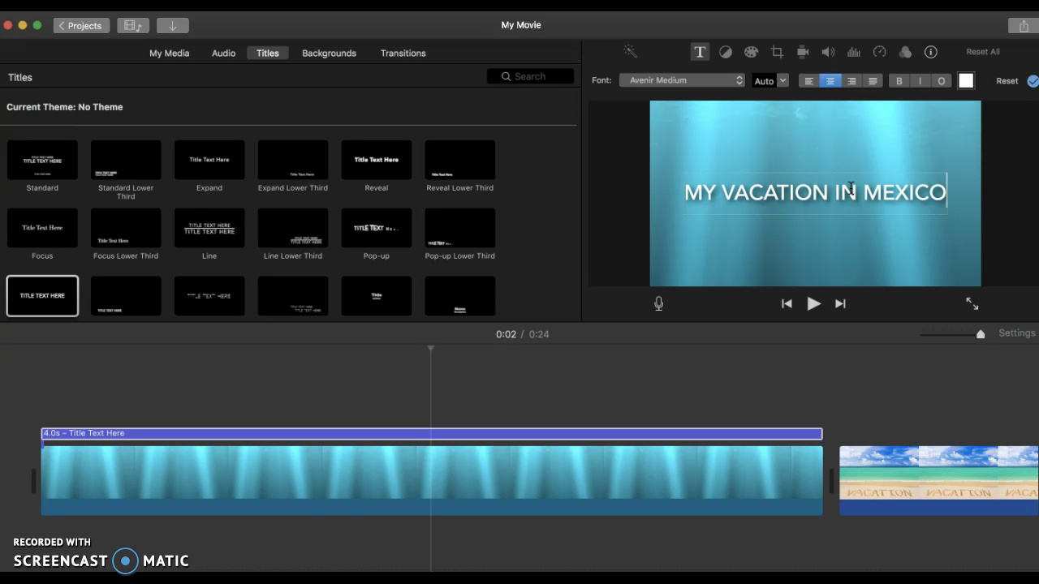
{"action": "left_click", "coordinate": [623, 233]}
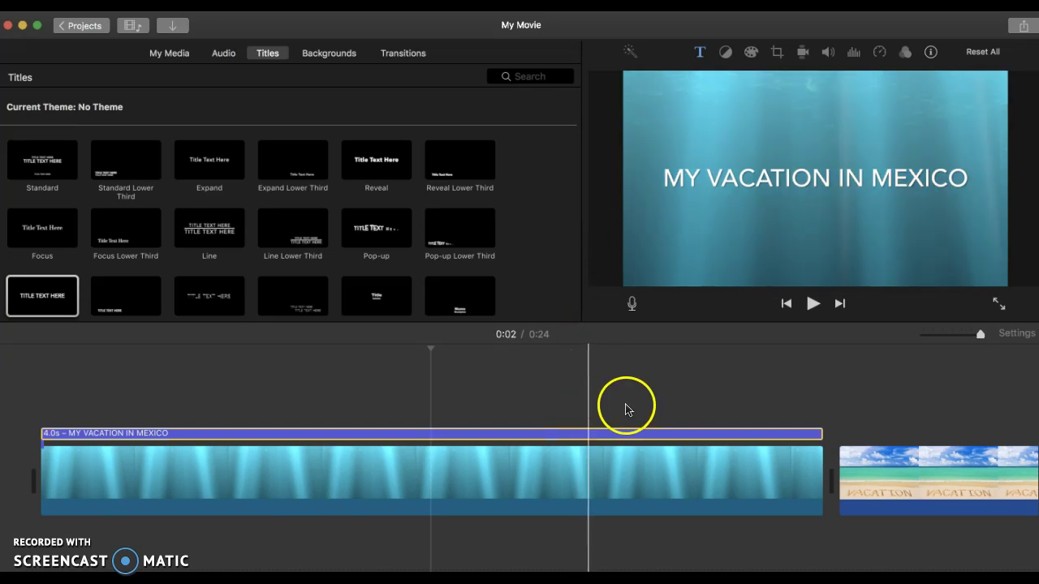
Add a 4-second Reveal title after the van clip, extending the movie to 0:28.
{"action": "scroll", "coordinate": [897, 408], "scroll_direction": "right", "scroll_amount": 10}
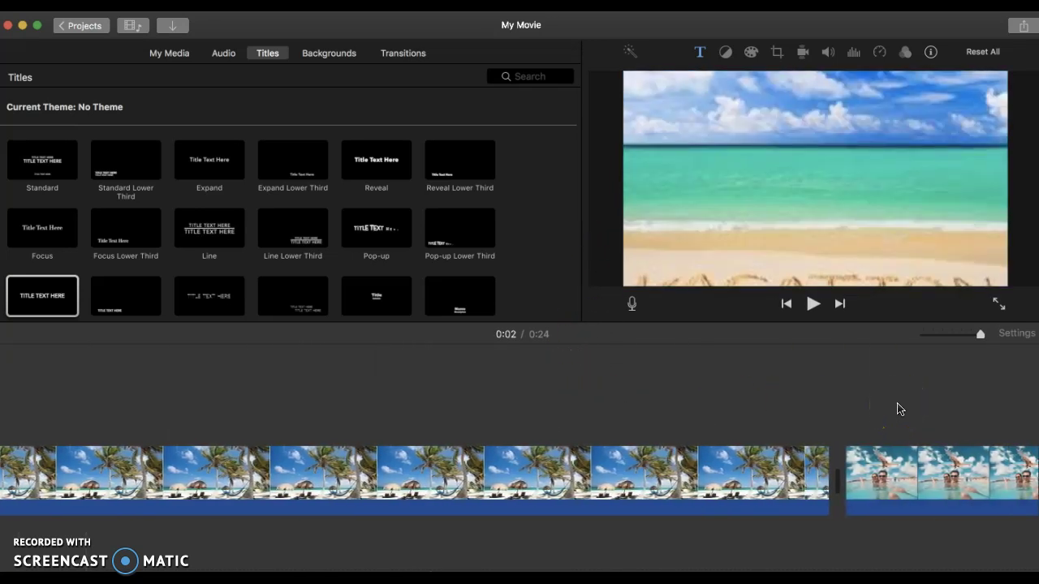
{"action": "scroll", "coordinate": [897, 408], "scroll_direction": "right", "scroll_amount": 10}
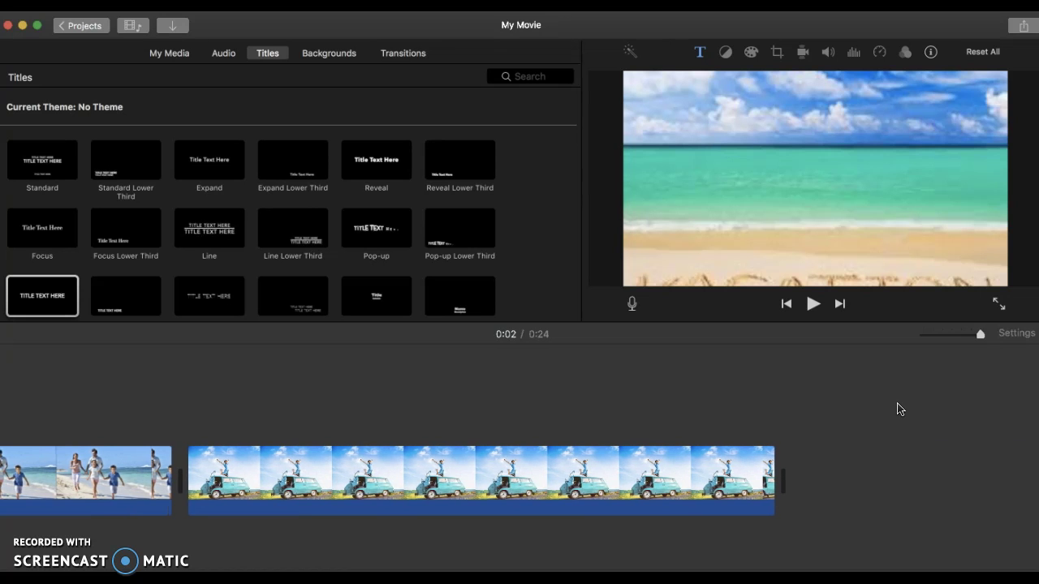
{"action": "left_click", "coordinate": [255, 477]}
{"action": "left_click", "coordinate": [835, 470]}
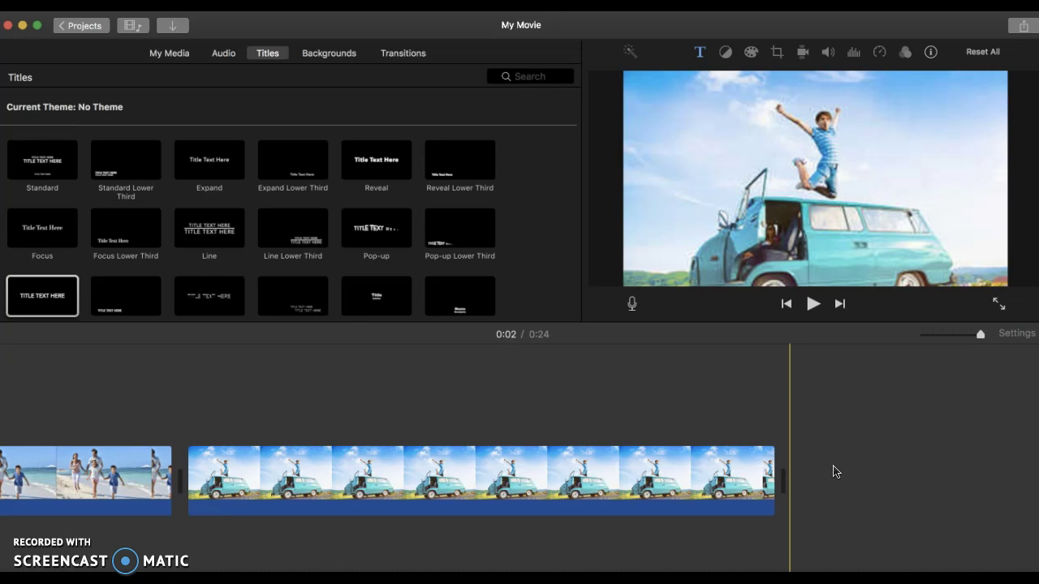
{"action": "left_click", "coordinate": [94, 379]}
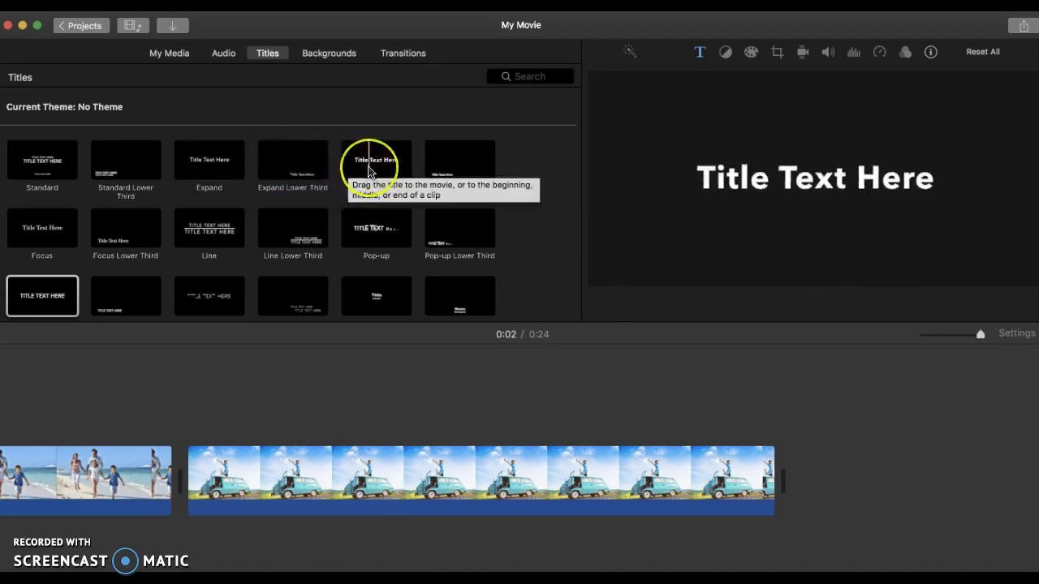
{"action": "left_click_drag", "start_coordinate": [369, 170], "coordinate": [774, 467]}
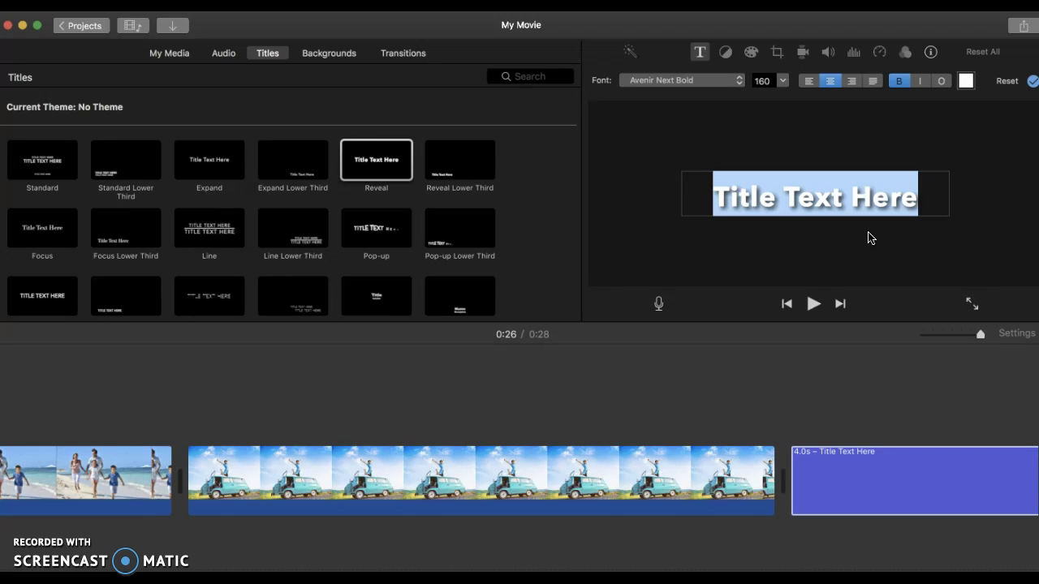
Replace the Reveal title placeholder with THE END OF VACATION!, after first trying FUN VACATION.
{"action": "type", "text": "T"}
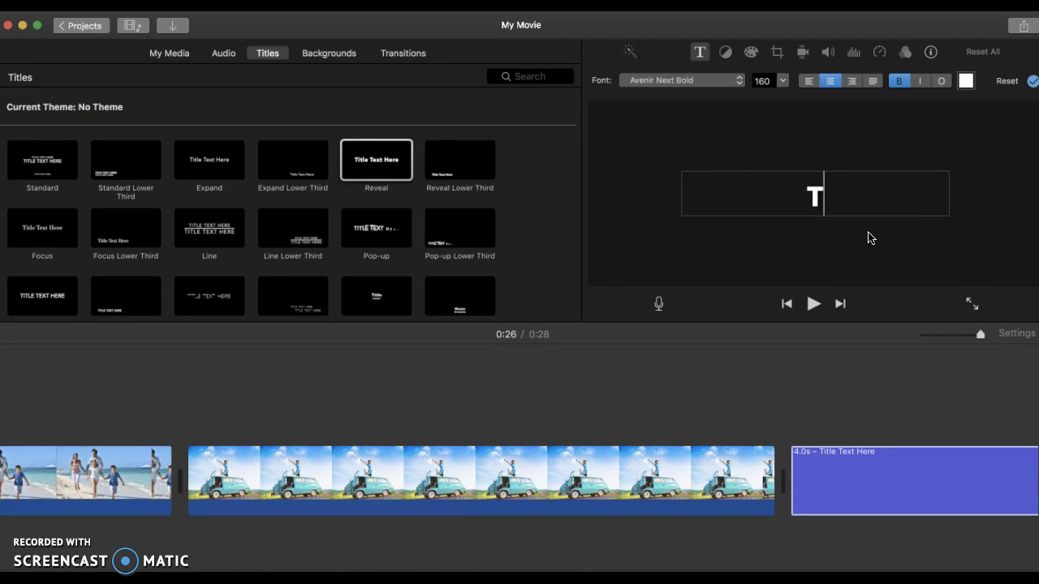
{"action": "key", "text": "BackSpace"}
{"action": "type", "text": "FUN"}
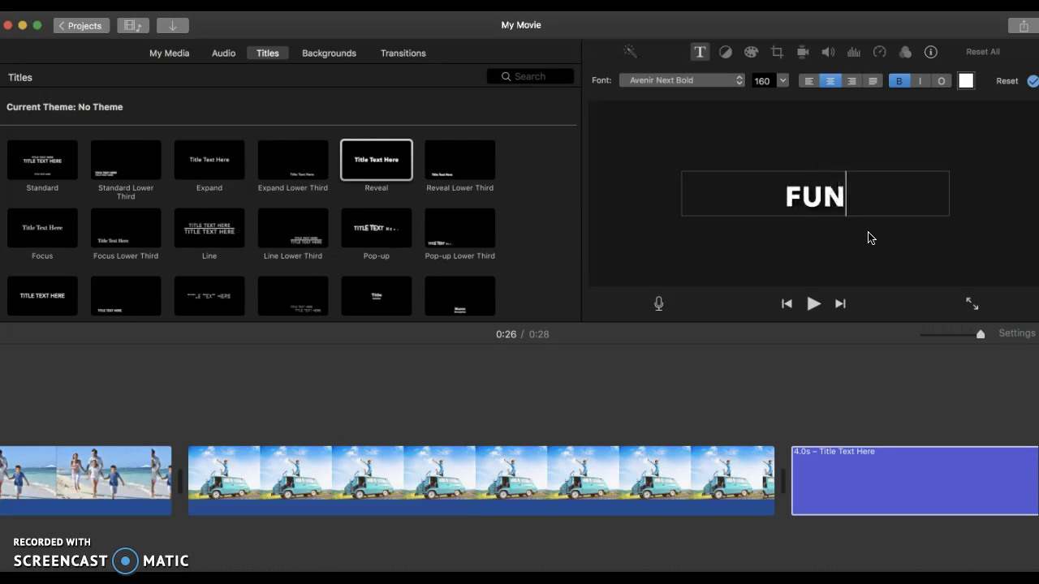
{"action": "type", "text": " VA"}
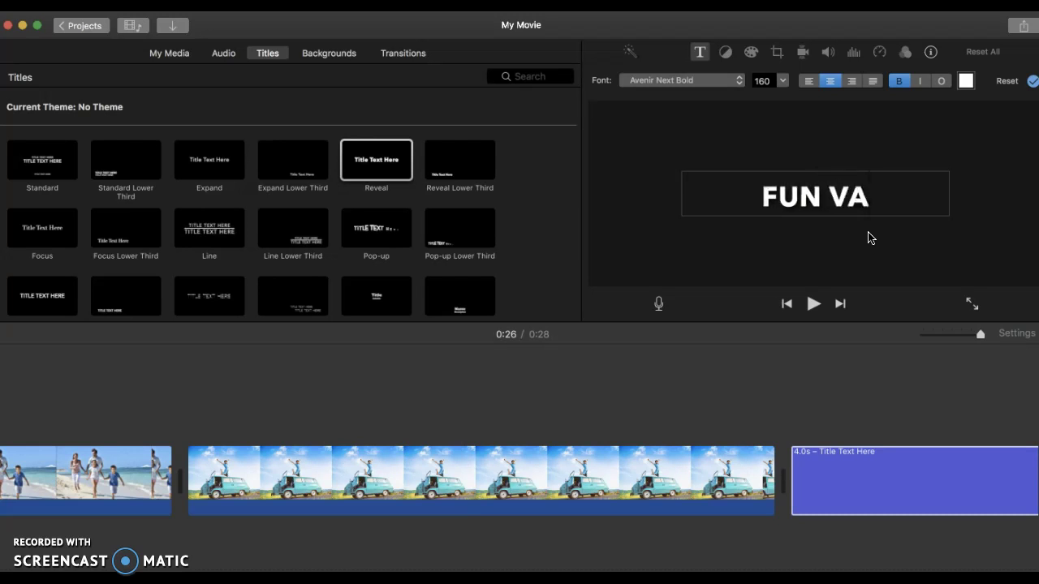
{"action": "type", "text": "CATION"}
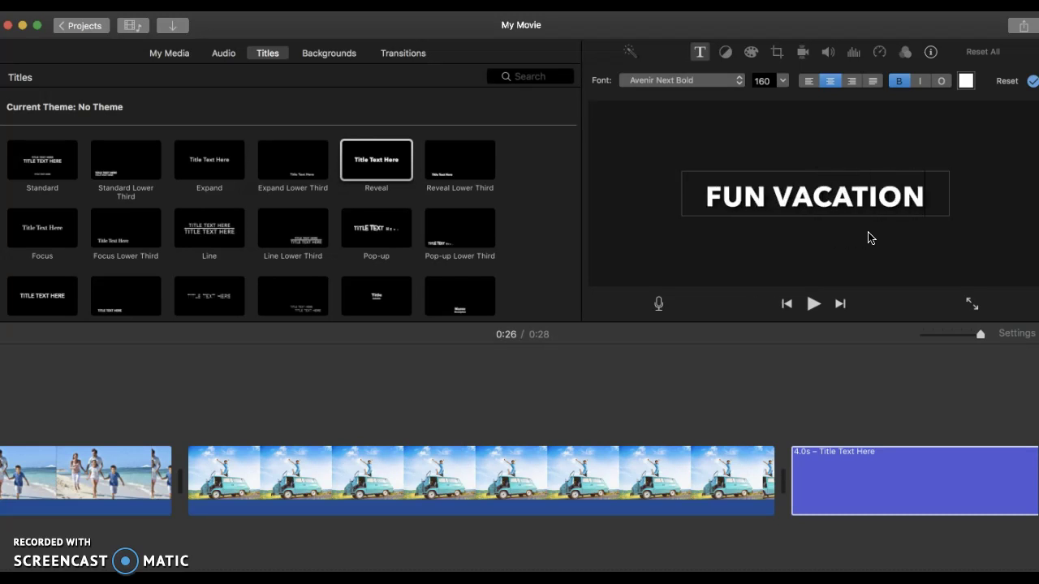
{"action": "key", "text": "super+a"}
{"action": "type", "text": "T"}
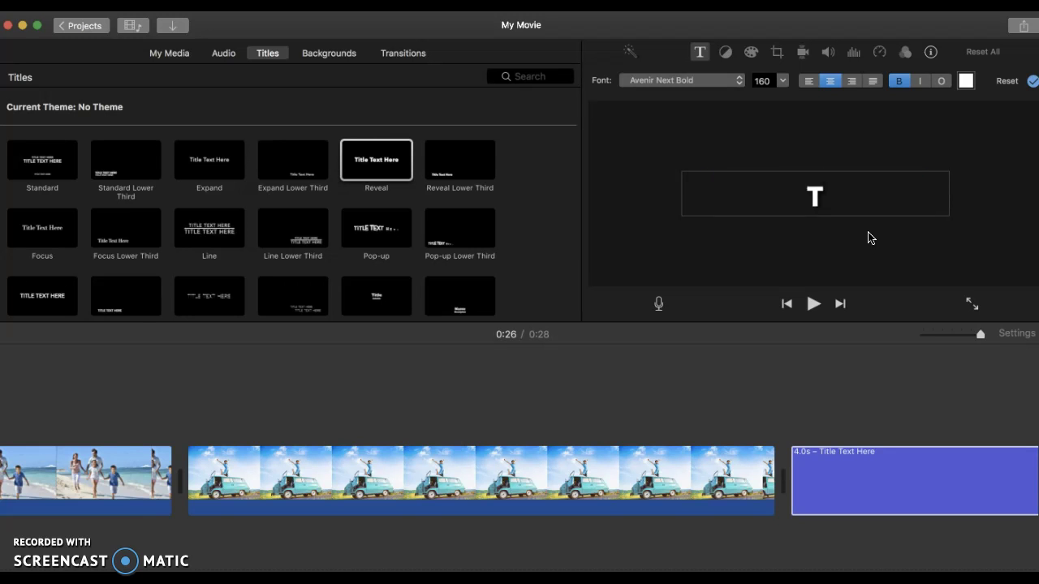
{"action": "type", "text": "HE"}
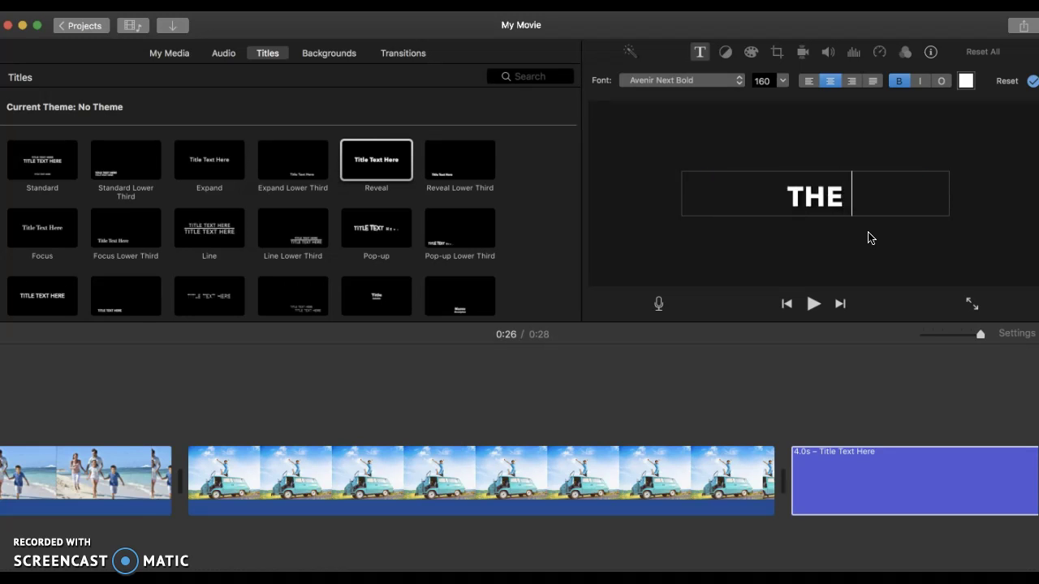
{"action": "type", "text": " END O"}
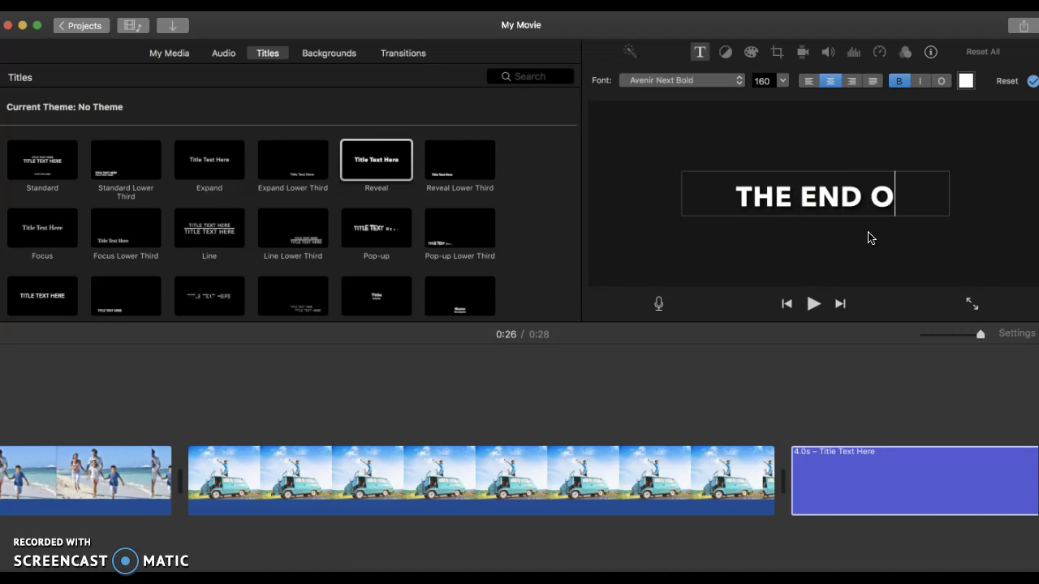
{"action": "type", "text": "F VACATION"}
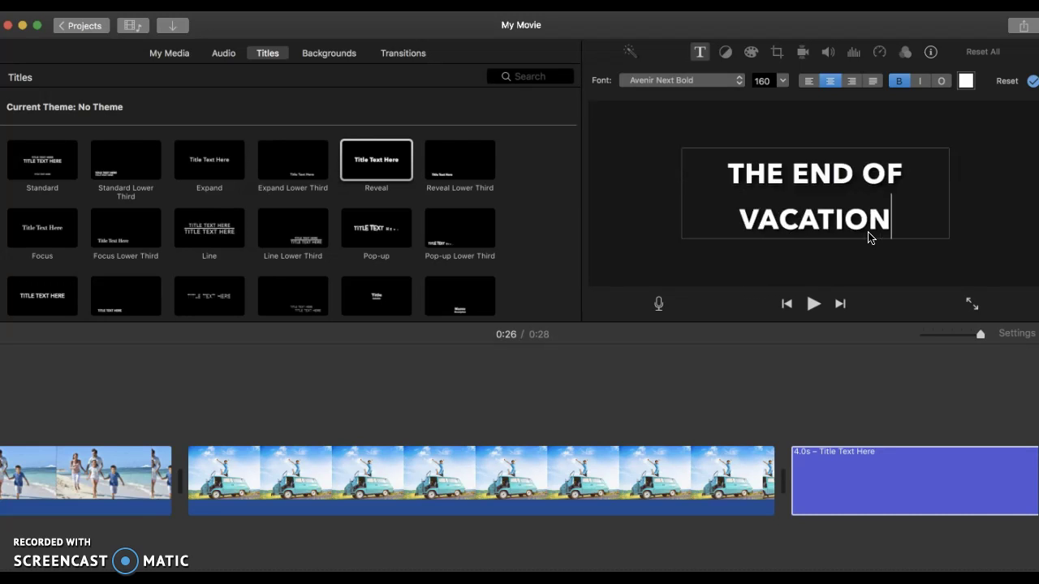
{"action": "type", "text": "!"}
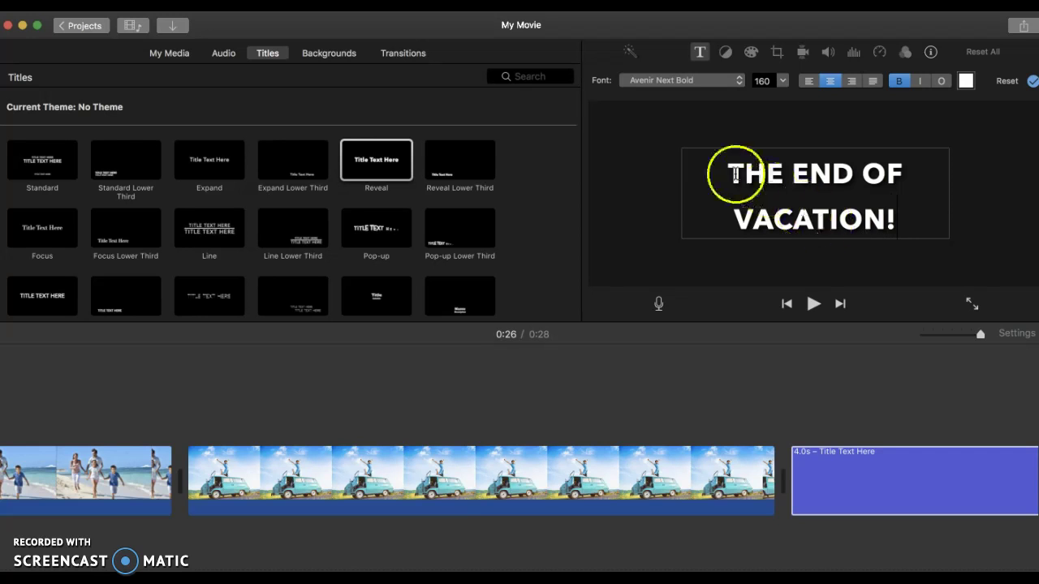
Commit the closing title text and scroll the timeline back to the start.
{"action": "left_click", "coordinate": [633, 222]}
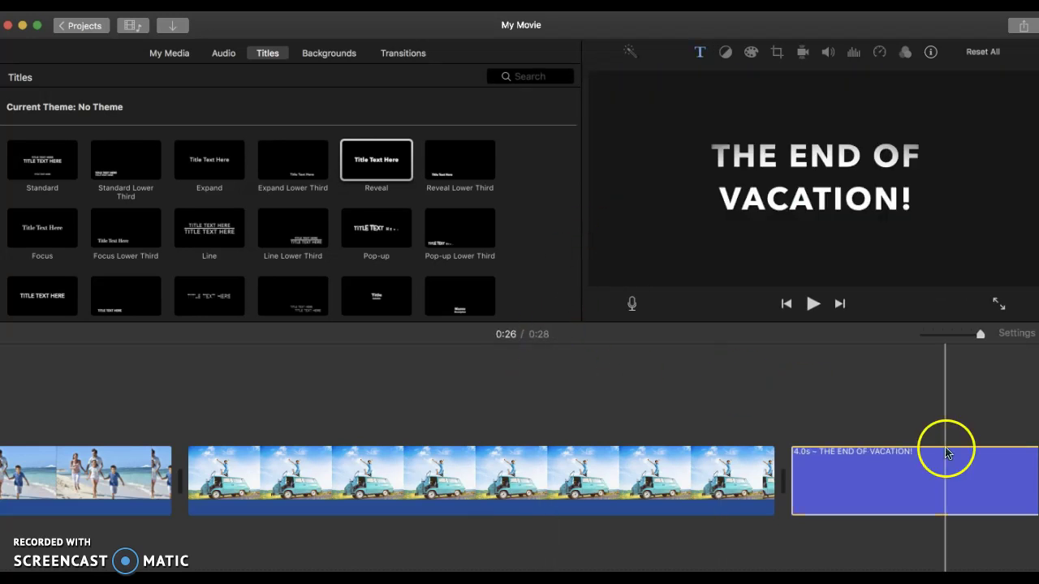
{"action": "scroll", "coordinate": [479, 414], "scroll_direction": "left", "scroll_amount": 10}
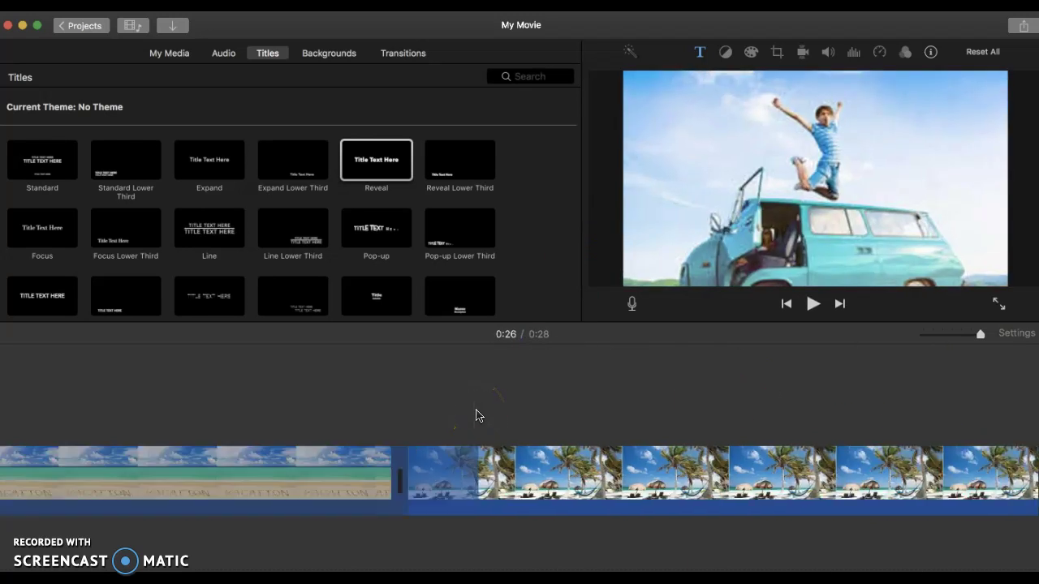
{"action": "scroll", "coordinate": [477, 415], "scroll_direction": "left", "scroll_amount": 10}
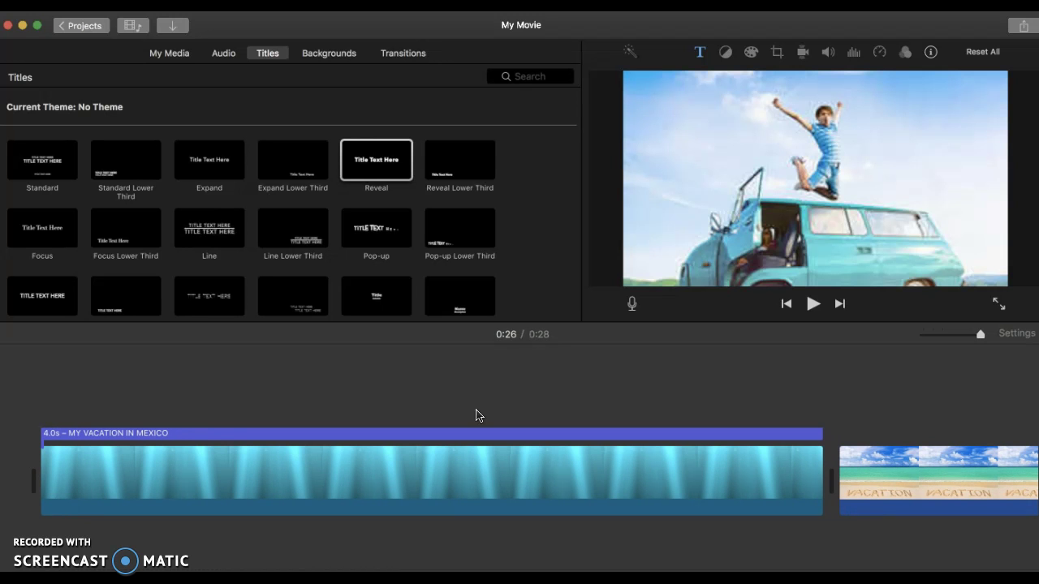
Audition Ambient Effect 1 and 2 in Sound Effects, settling on the 0:11 Ambient Effect 2.
{"action": "left_click", "coordinate": [224, 54]}
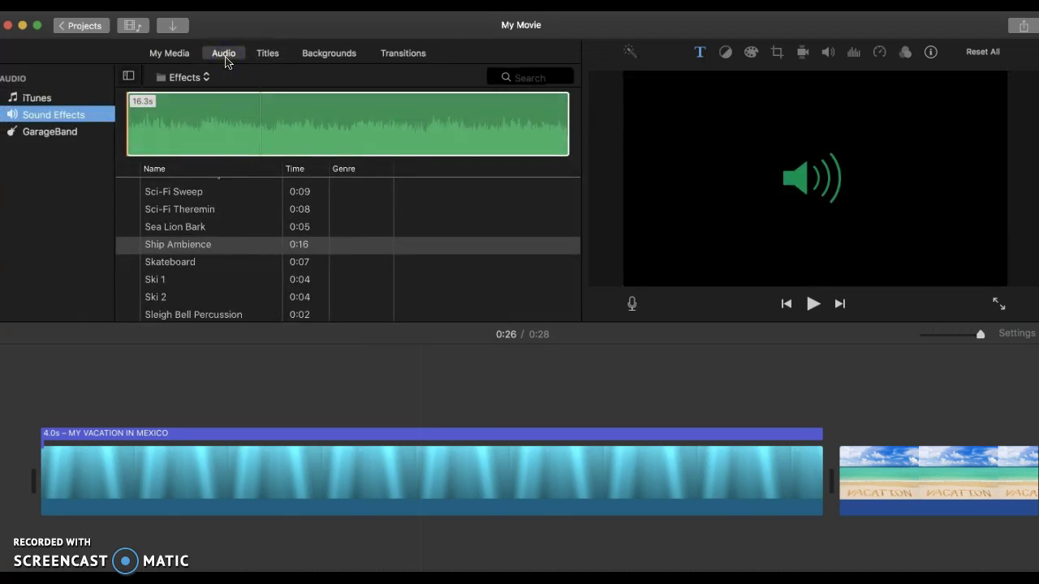
{"action": "mouse_move", "coordinate": [123, 228]}
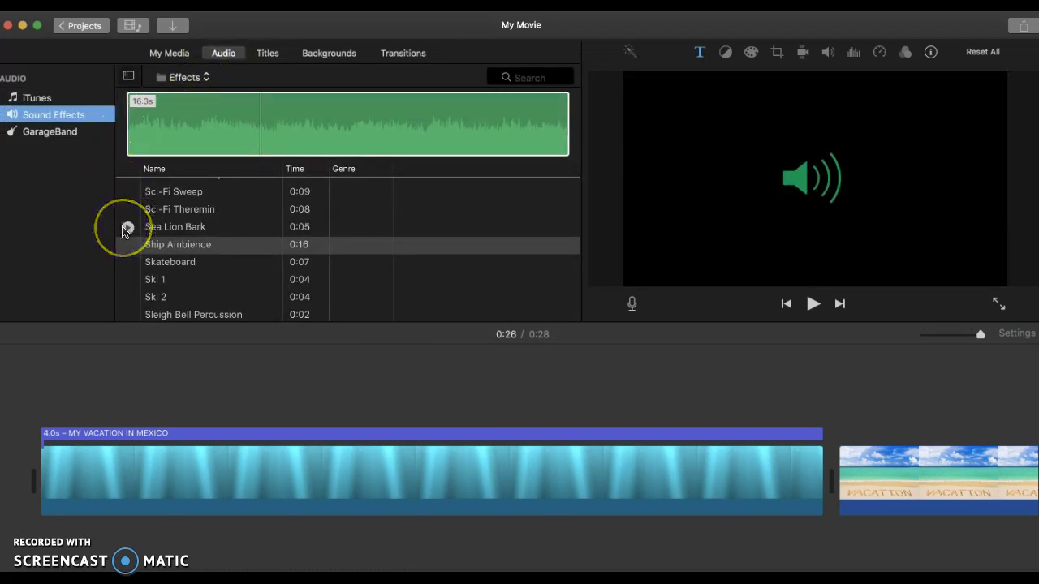
{"action": "scroll", "coordinate": [123, 230], "scroll_direction": "up", "scroll_amount": 5}
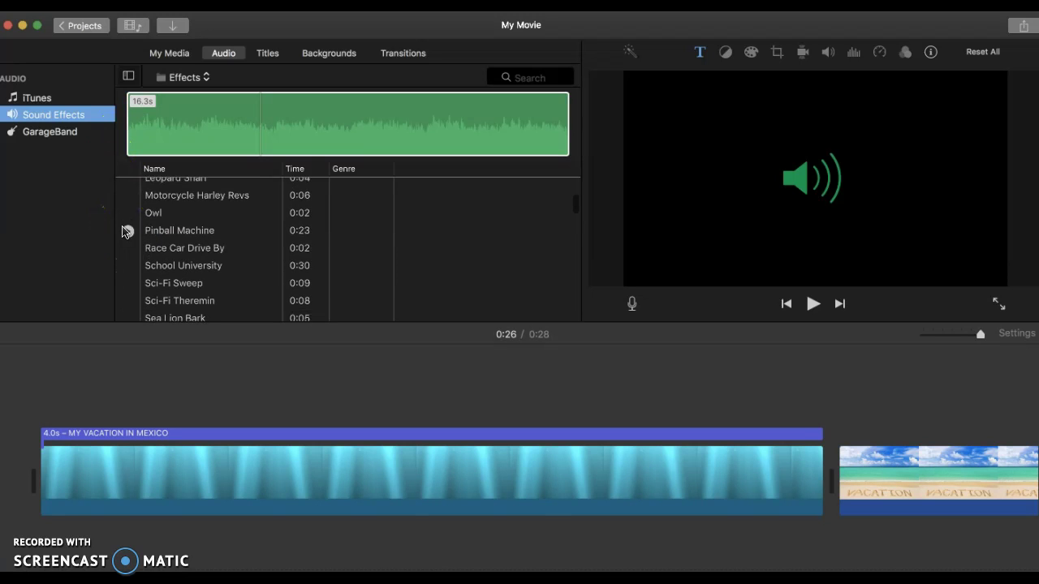
{"action": "scroll", "coordinate": [123, 231], "scroll_direction": "up", "scroll_amount": 8}
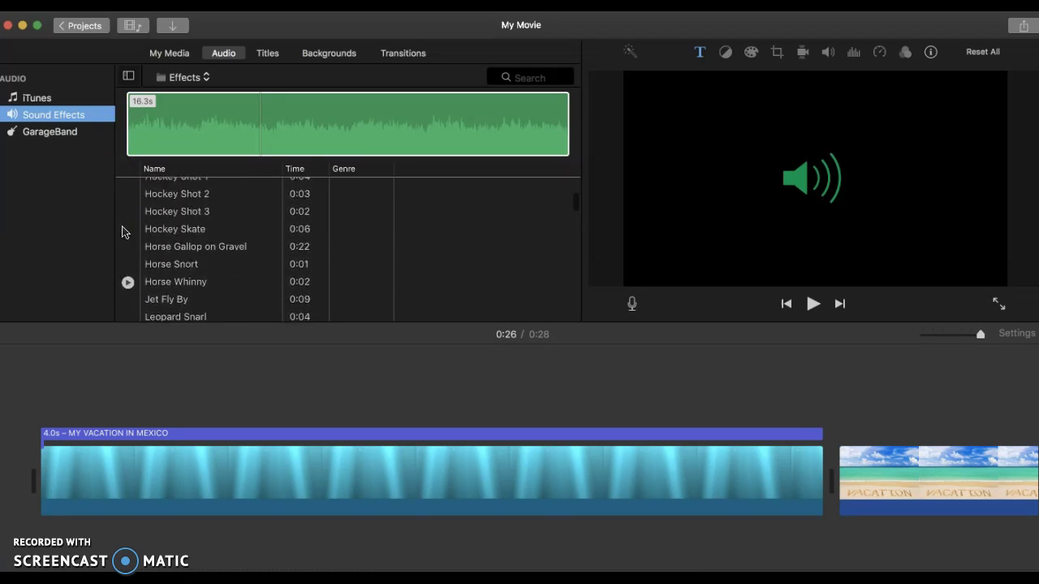
{"action": "scroll", "coordinate": [124, 232], "scroll_direction": "up", "scroll_amount": 3}
{"action": "scroll", "coordinate": [124, 232], "scroll_direction": "down", "scroll_amount": 8}
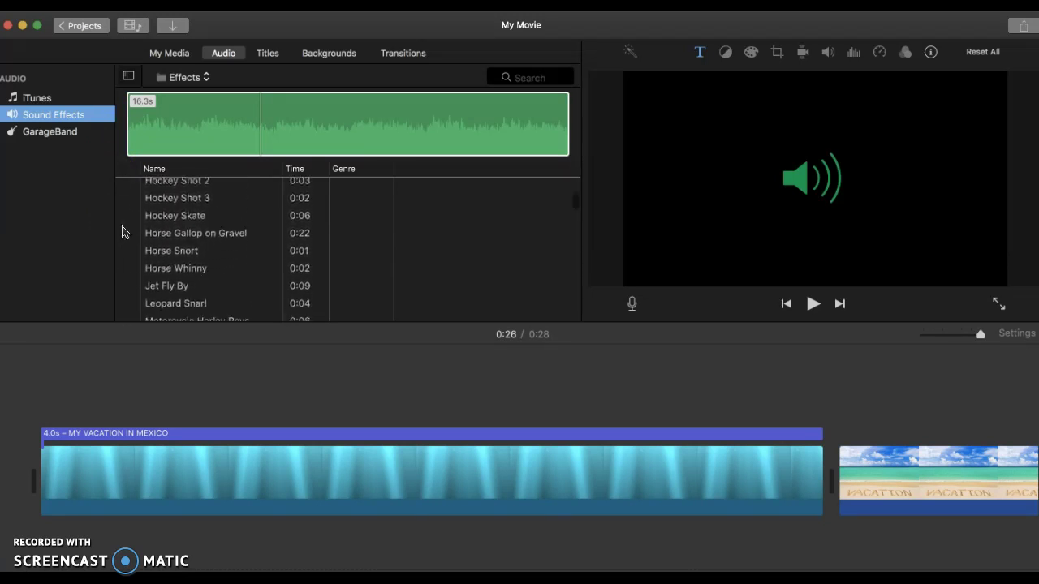
{"action": "scroll", "coordinate": [123, 232], "scroll_direction": "up", "scroll_amount": 5}
{"action": "scroll", "coordinate": [123, 232], "scroll_direction": "up", "scroll_amount": 20}
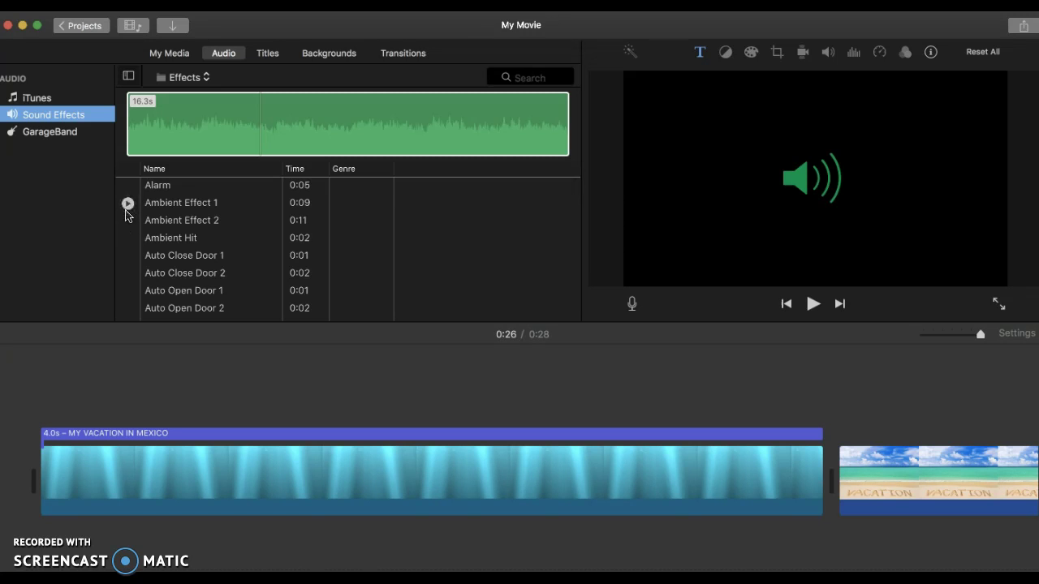
{"action": "left_click", "coordinate": [127, 203]}
{"action": "left_click", "coordinate": [128, 203]}
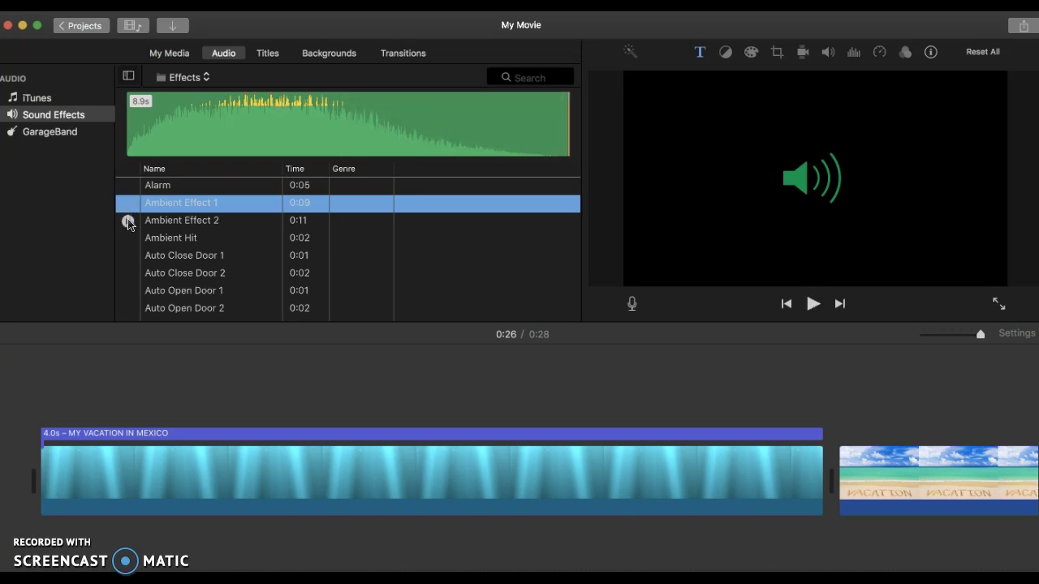
{"action": "left_click", "coordinate": [128, 220]}
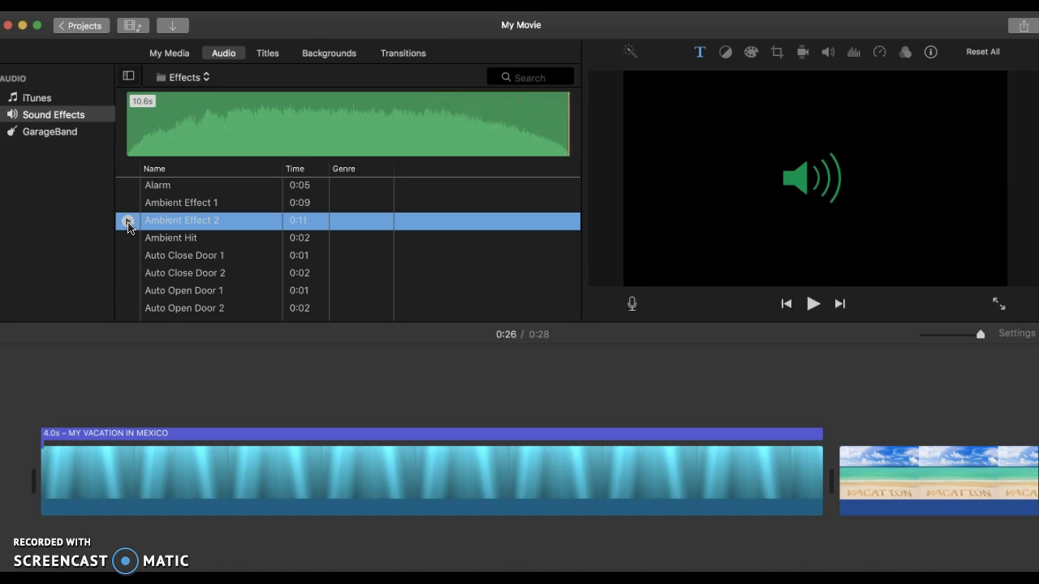
{"action": "left_click", "coordinate": [150, 225]}
Drag Ambient Effect 2 into the timeline beneath the video clips.
{"action": "left_click", "coordinate": [155, 225]}
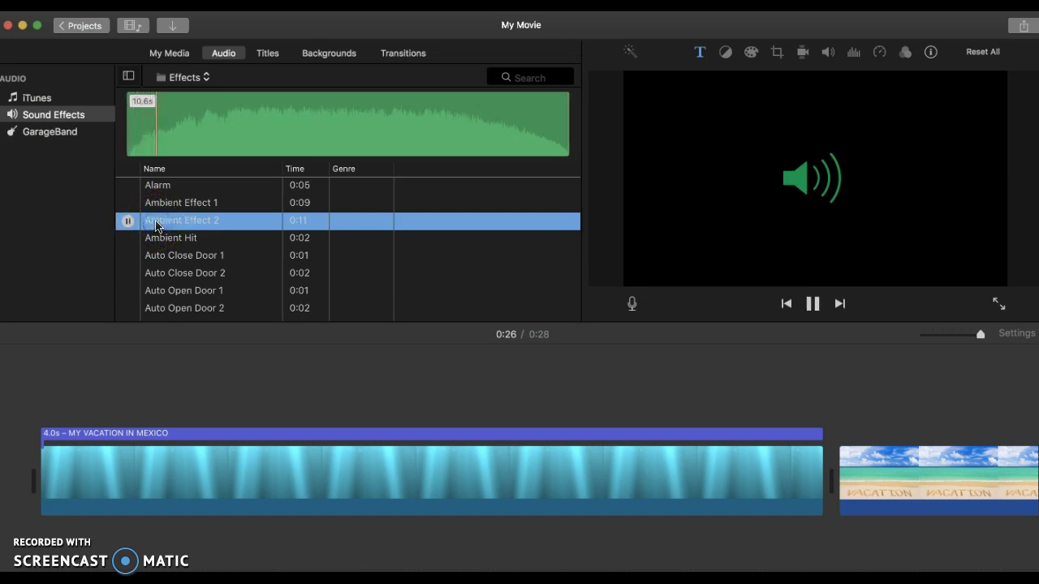
{"action": "left_click", "coordinate": [156, 225]}
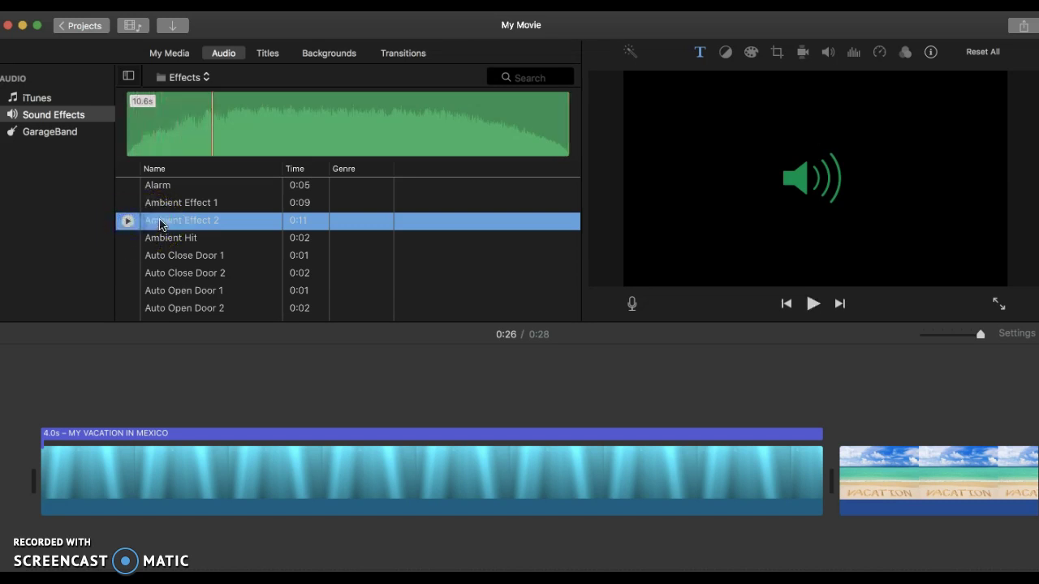
{"action": "left_click_drag", "start_coordinate": [160, 224], "coordinate": [41, 567]}
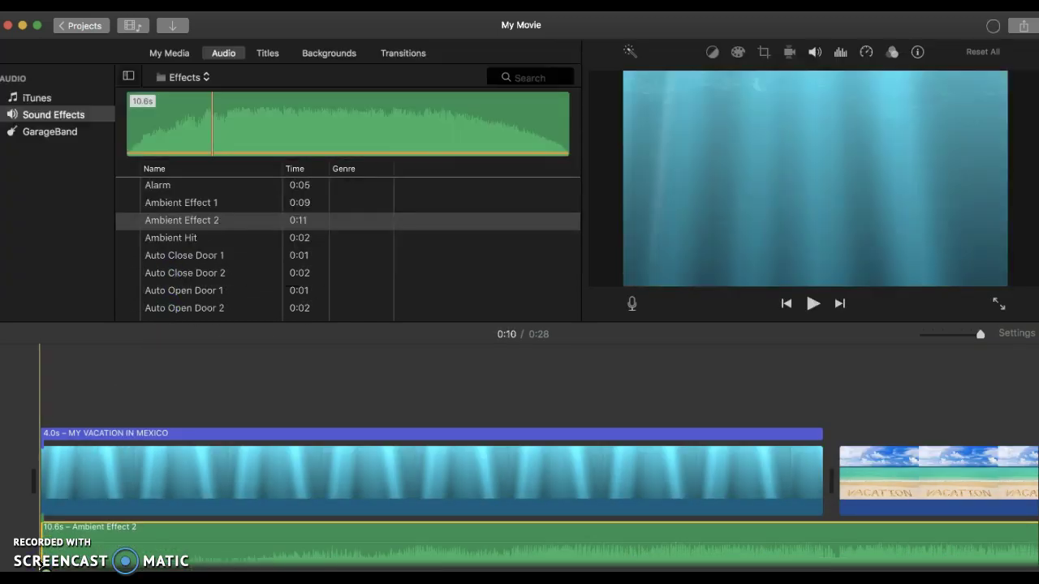
Select the new audio clip and begin adjusting where it ends.
{"action": "left_click", "coordinate": [70, 545]}
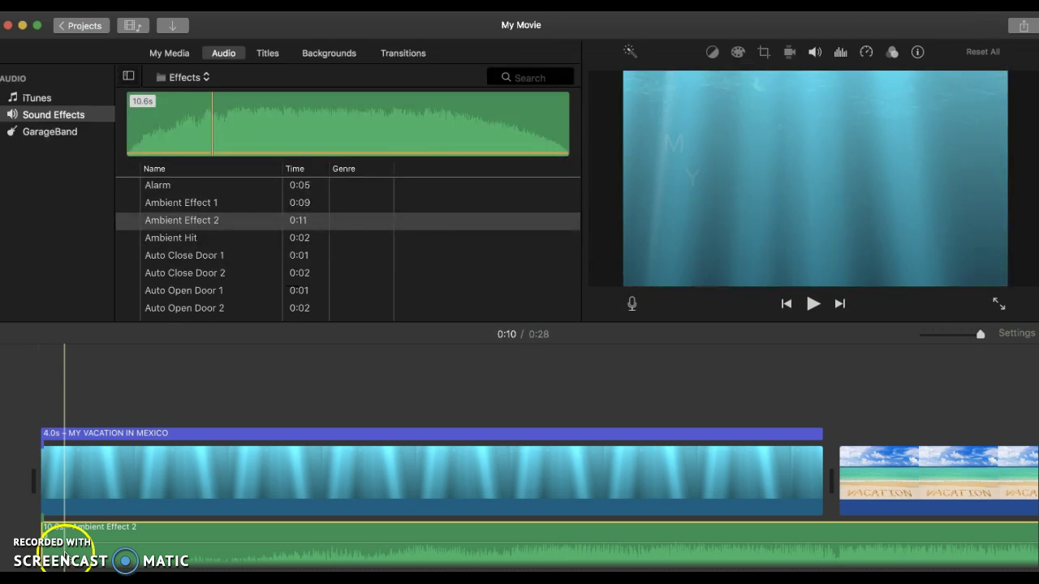
{"action": "scroll", "coordinate": [94, 548], "scroll_direction": "right", "scroll_amount": 5}
{"action": "scroll", "coordinate": [101, 551], "scroll_direction": "right", "scroll_amount": 10}
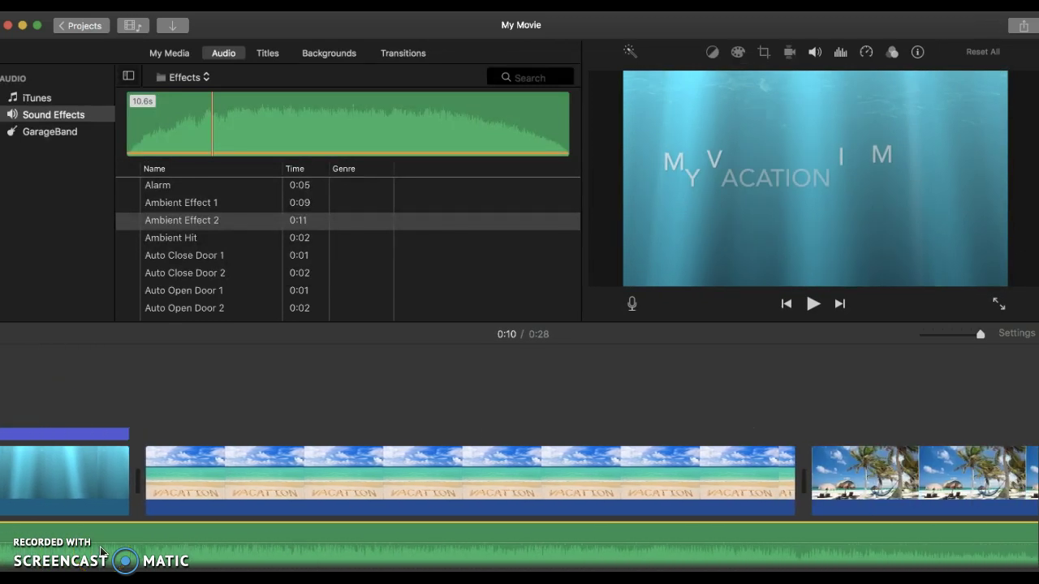
{"action": "scroll", "coordinate": [100, 552], "scroll_direction": "right", "scroll_amount": 5}
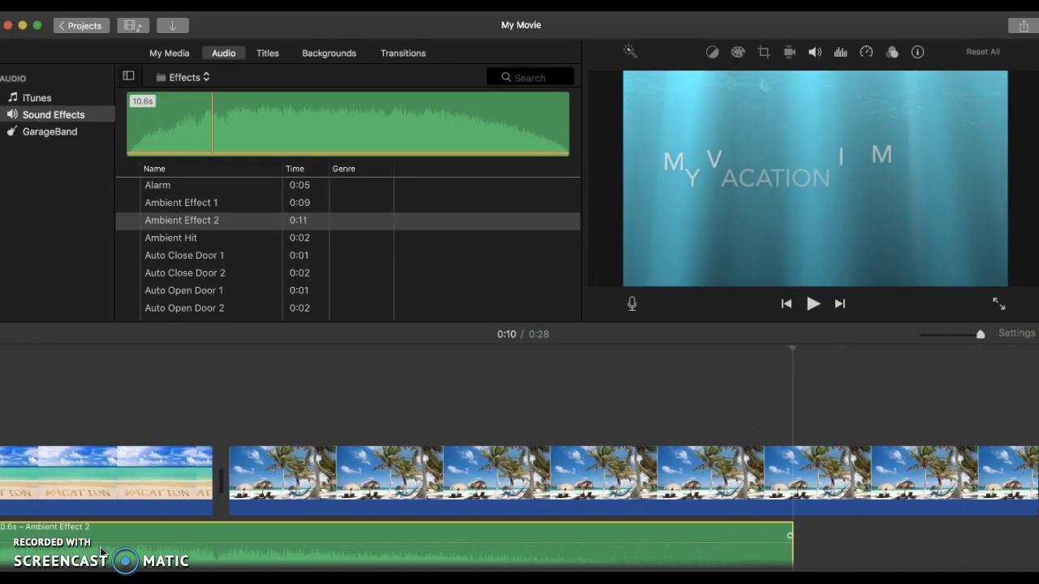
{"action": "left_click", "coordinate": [726, 556]}
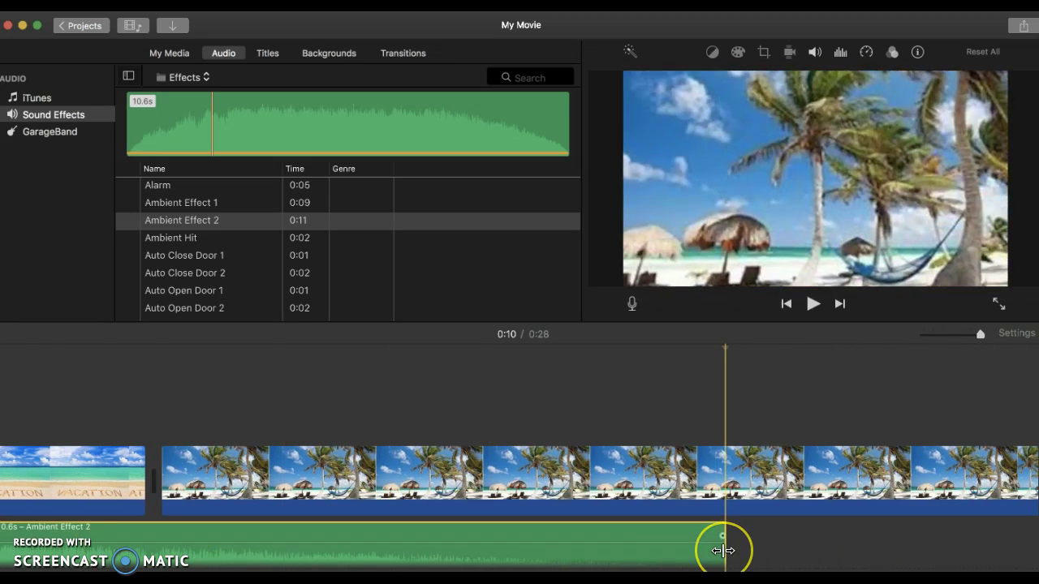
{"action": "left_click", "coordinate": [704, 555]}
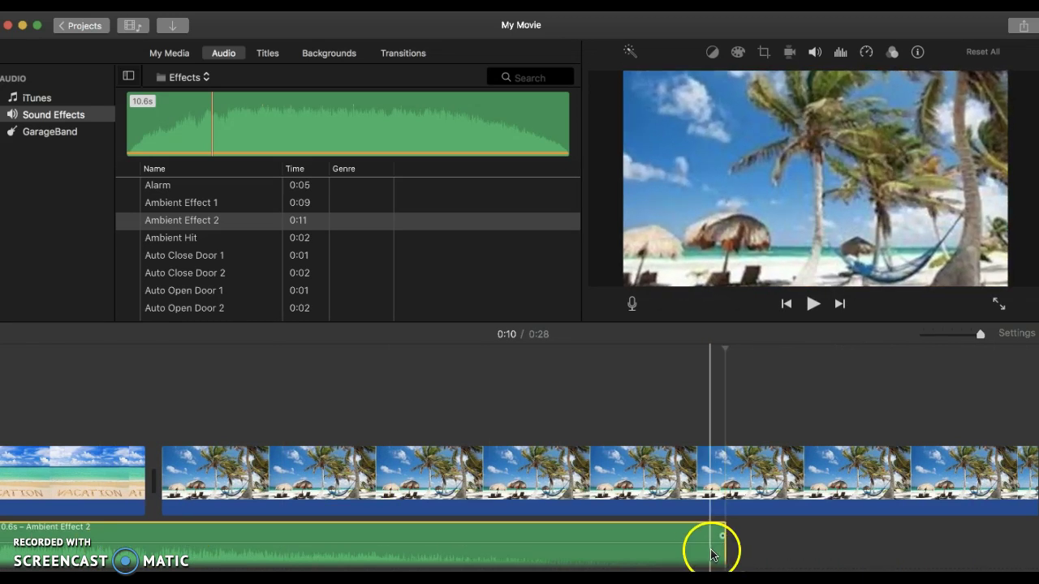
{"action": "left_click_drag", "start_coordinate": [712, 556], "coordinate": [724, 552]}
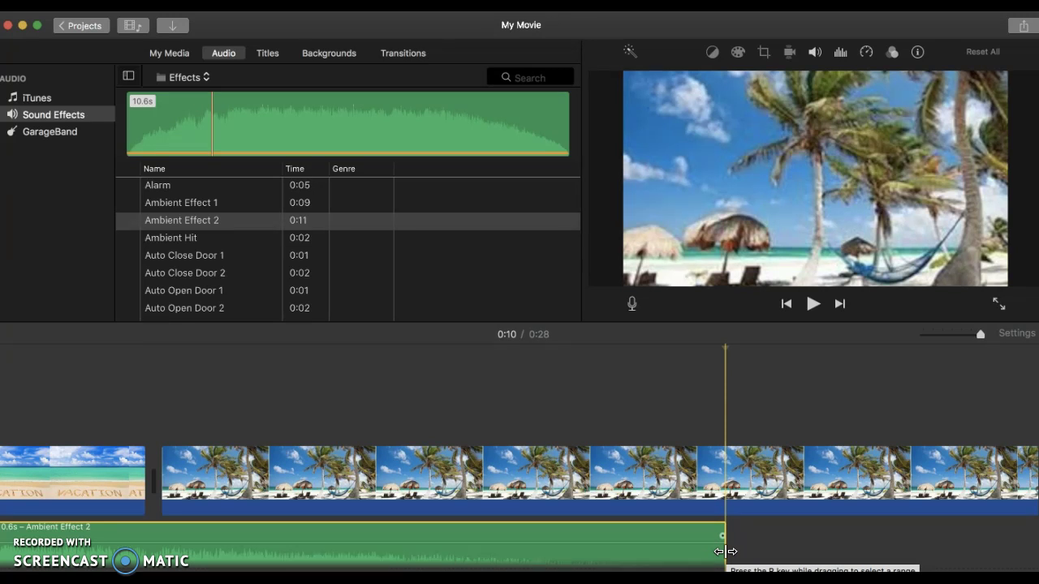
Trim Ambient Effect 2's right edge to 4.0s, ending with the underwater title clip.
{"action": "left_click", "coordinate": [684, 543]}
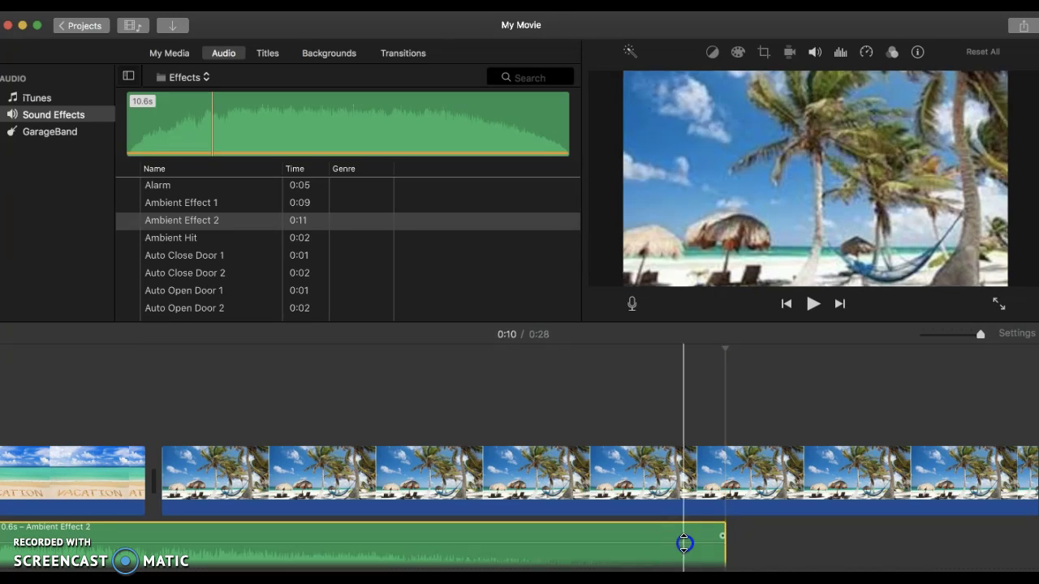
{"action": "left_click", "coordinate": [685, 531]}
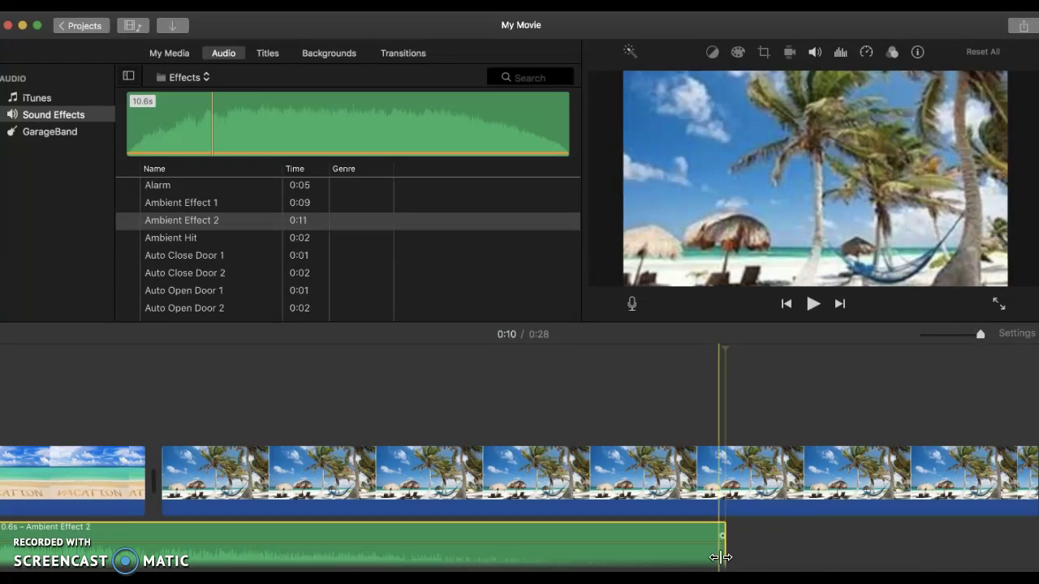
{"action": "left_click_drag", "start_coordinate": [723, 557], "coordinate": [148, 555]}
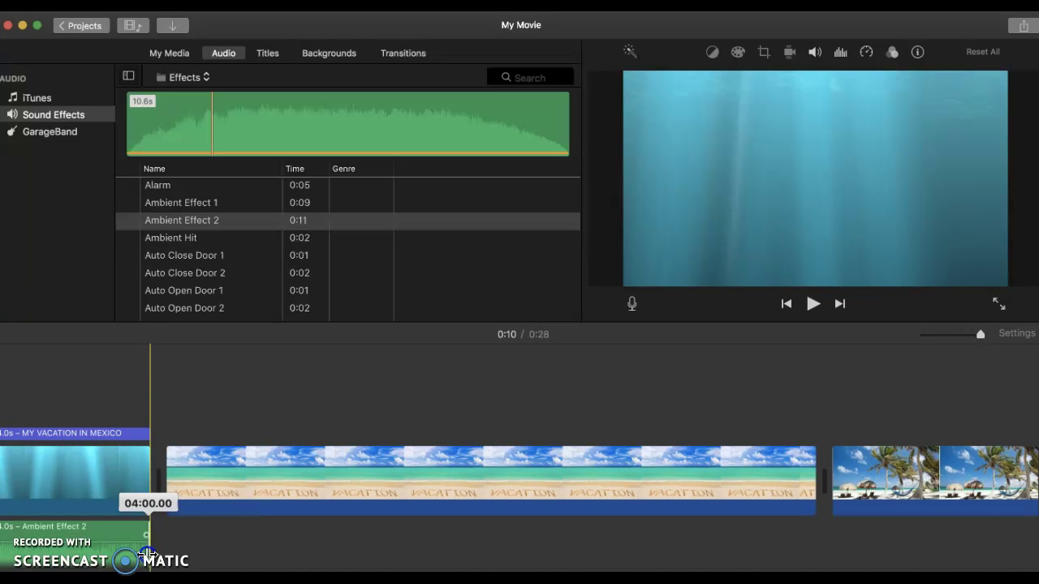
{"action": "left_click_drag", "start_coordinate": [146, 554], "coordinate": [146, 555]}
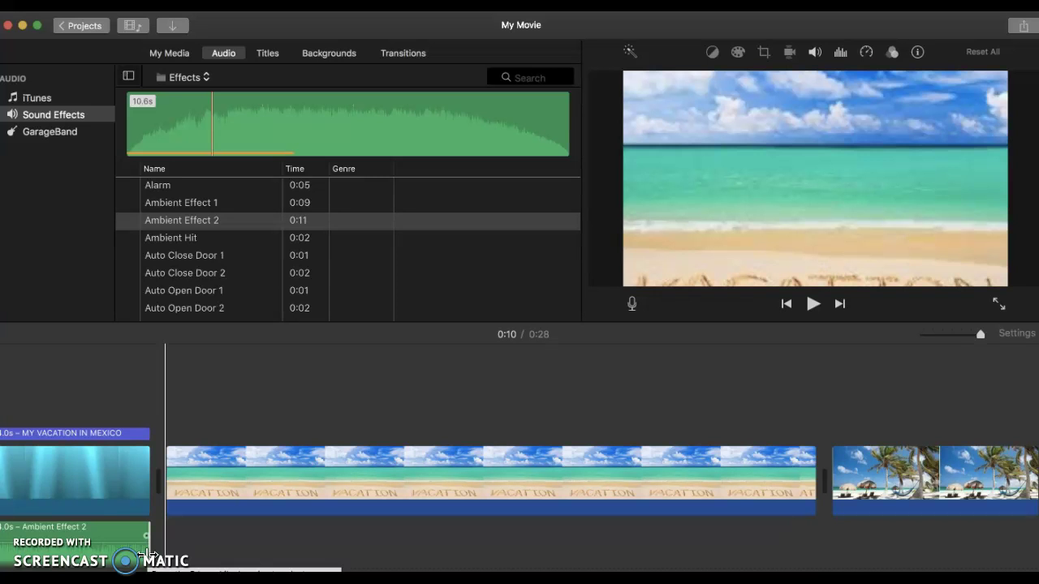
Show the Transitions library, briefly opening and closing the Precision Editor at the first edit point.
{"action": "left_click", "coordinate": [408, 54]}
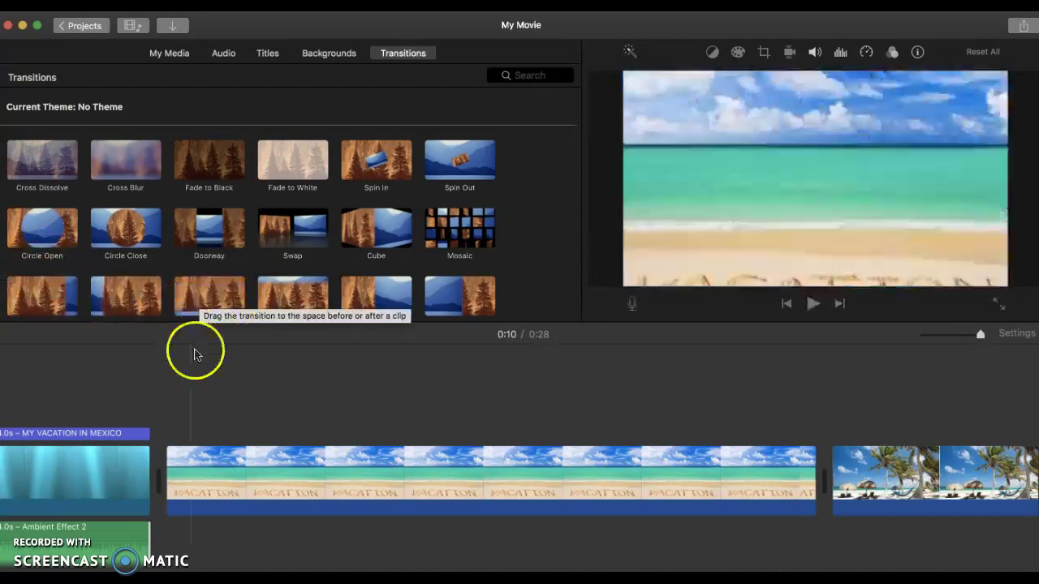
{"action": "double_click", "coordinate": [160, 451]}
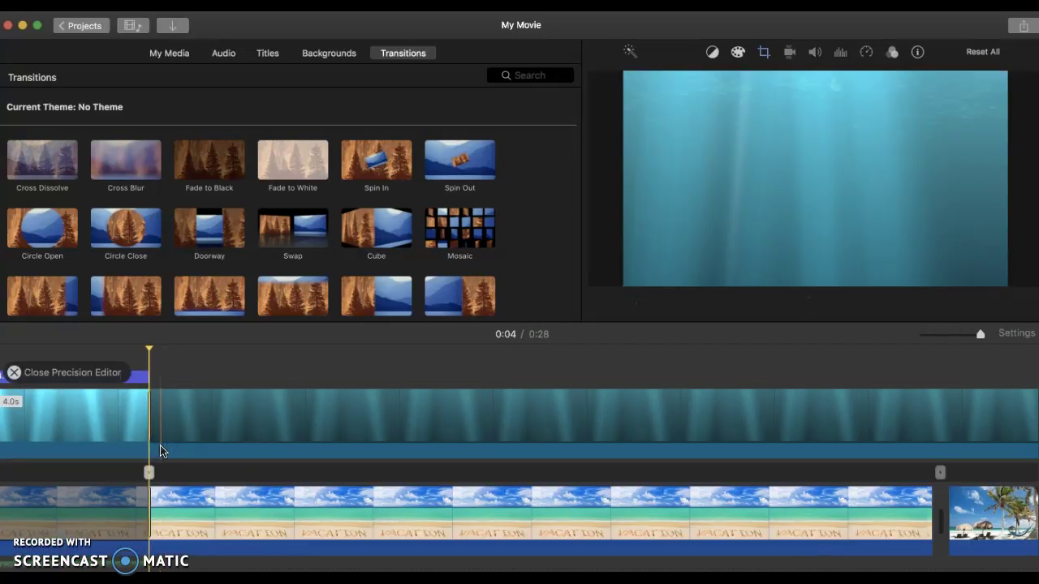
{"action": "key", "text": "Return"}
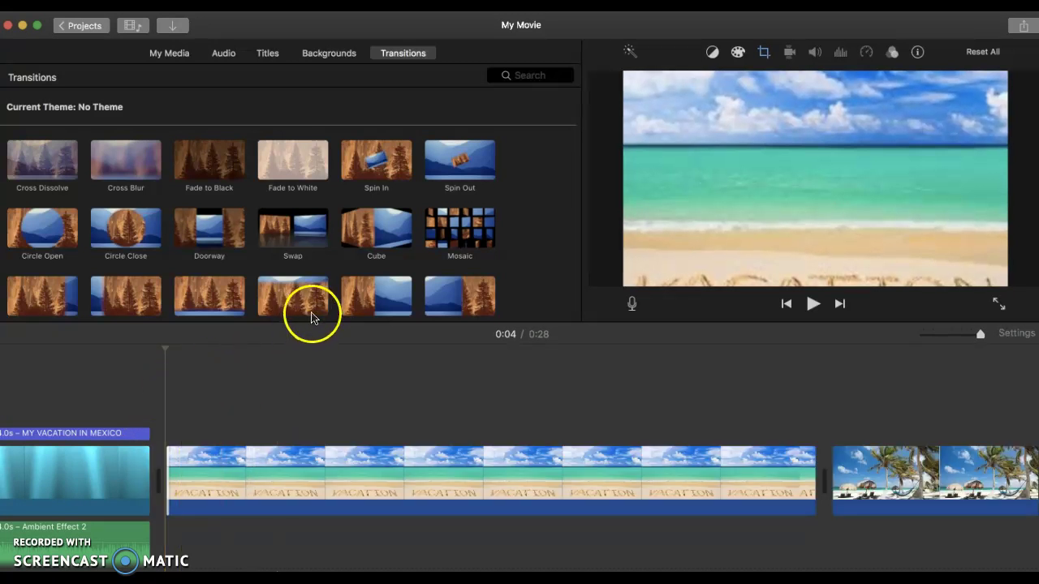
Insert a Cube transition between the first two clips and a Swap between the beach and palm clips.
{"action": "left_click", "coordinate": [376, 244]}
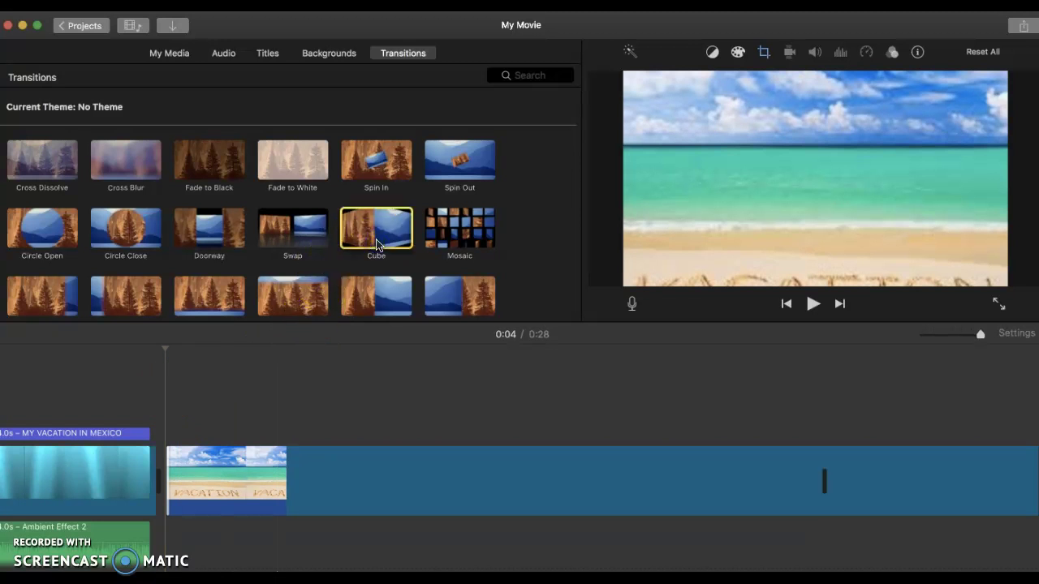
{"action": "left_click", "coordinate": [377, 244]}
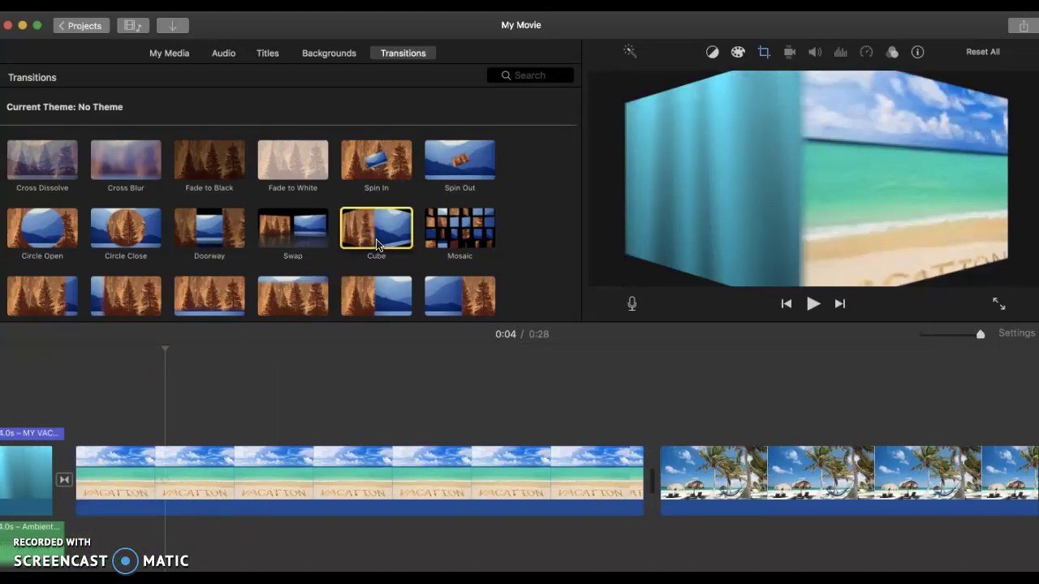
{"action": "left_click", "coordinate": [74, 365]}
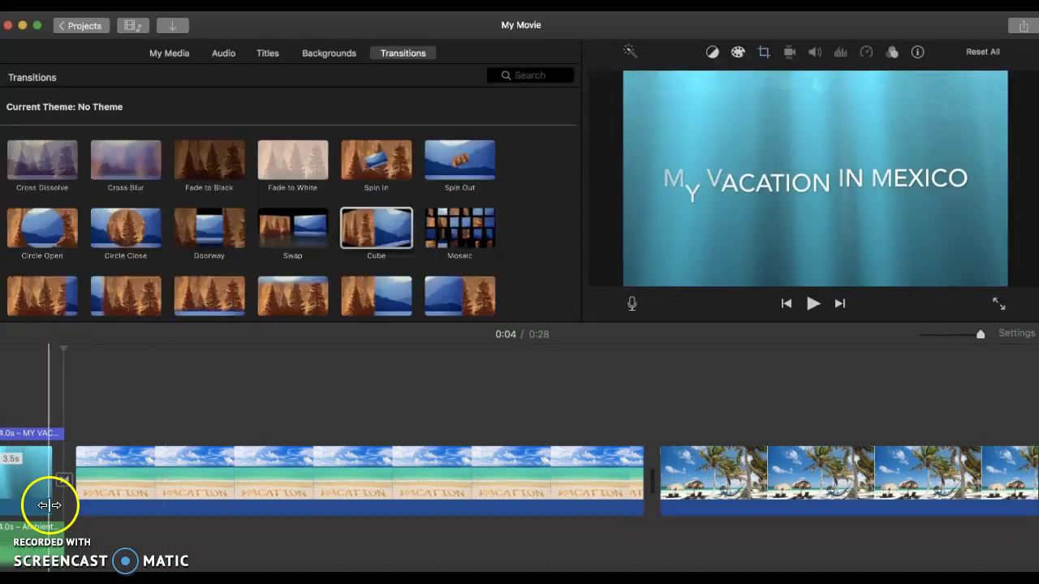
{"action": "left_click", "coordinate": [62, 489]}
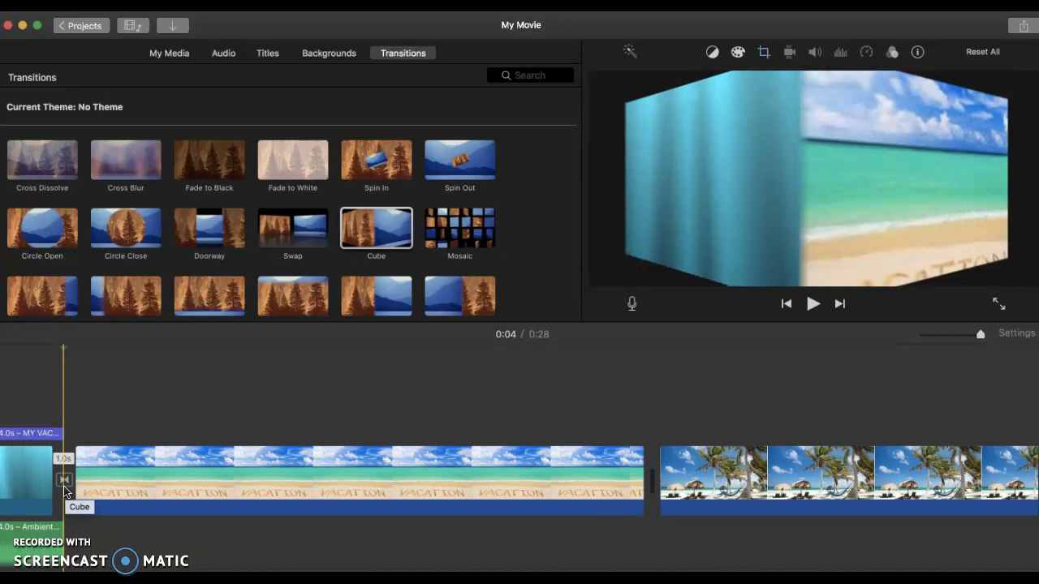
{"action": "left_click_drag", "start_coordinate": [341, 486], "coordinate": [646, 489]}
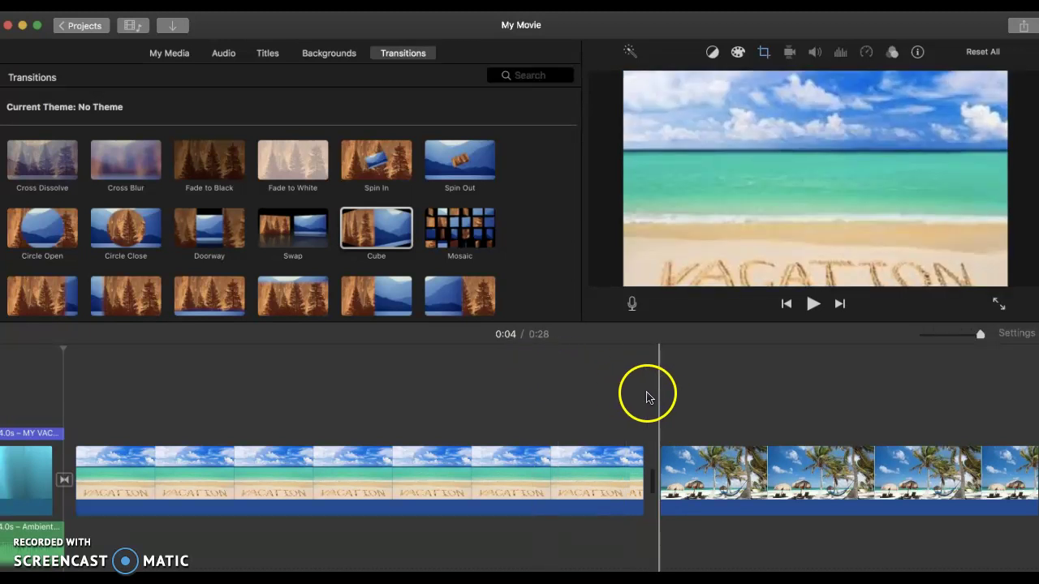
{"action": "left_click", "coordinate": [651, 396]}
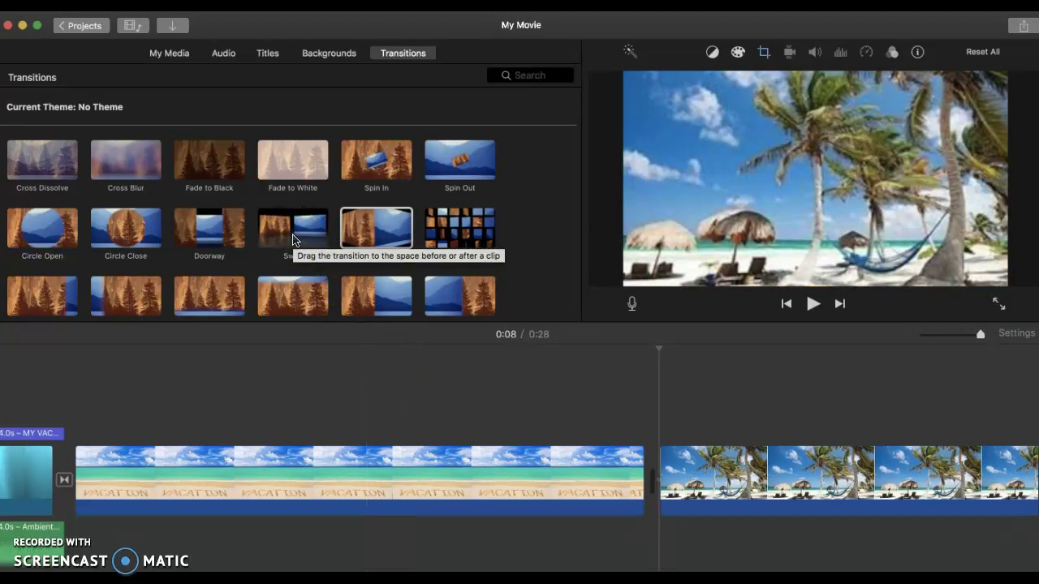
{"action": "double_click", "coordinate": [293, 232]}
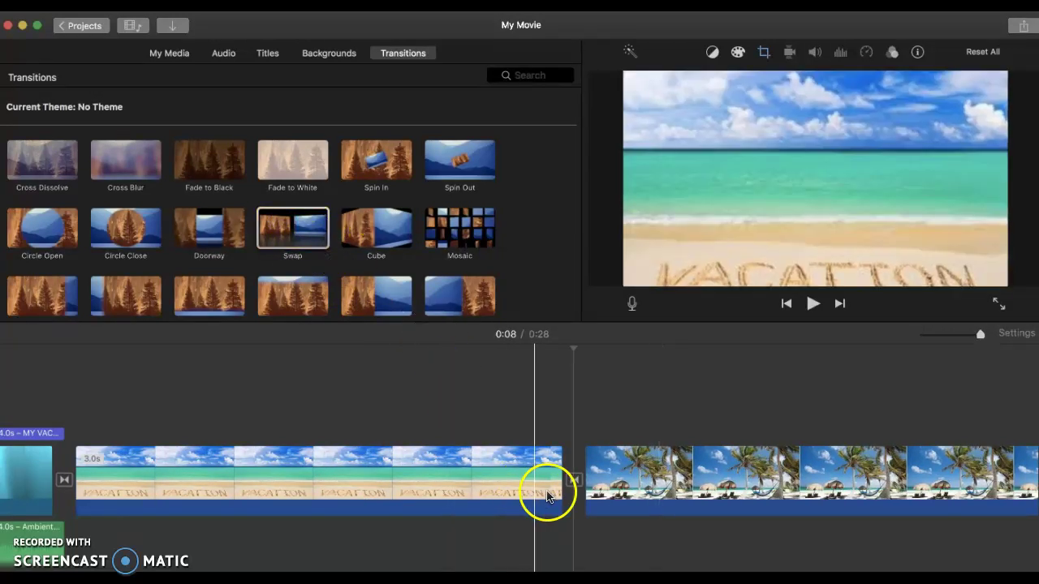
{"action": "left_click", "coordinate": [574, 480]}
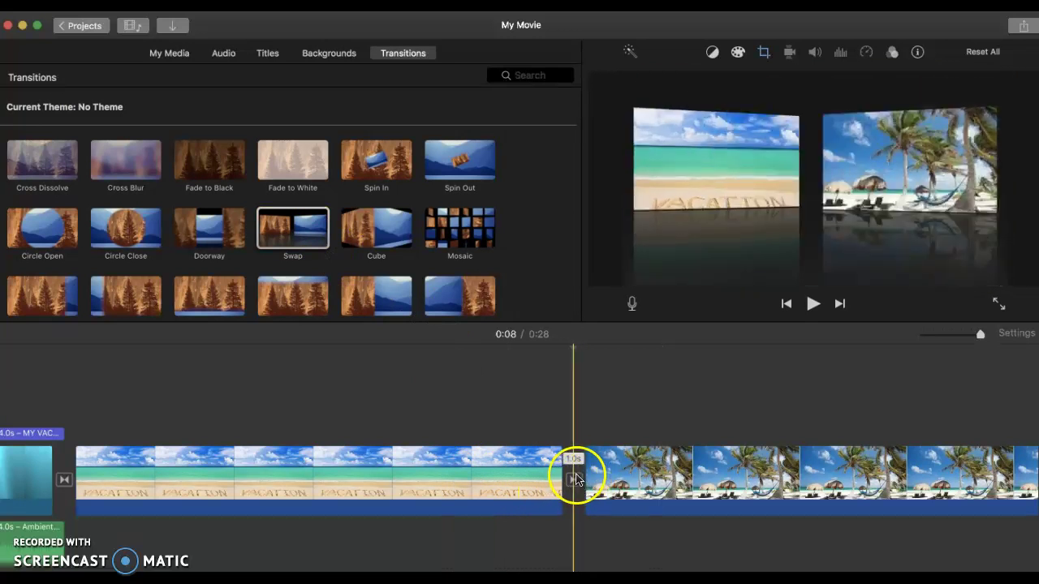
Add Spin Out between the palm and selfie clips and Doorway before the running-family clip.
{"action": "scroll", "coordinate": [665, 491], "scroll_direction": "right", "scroll_amount": 10}
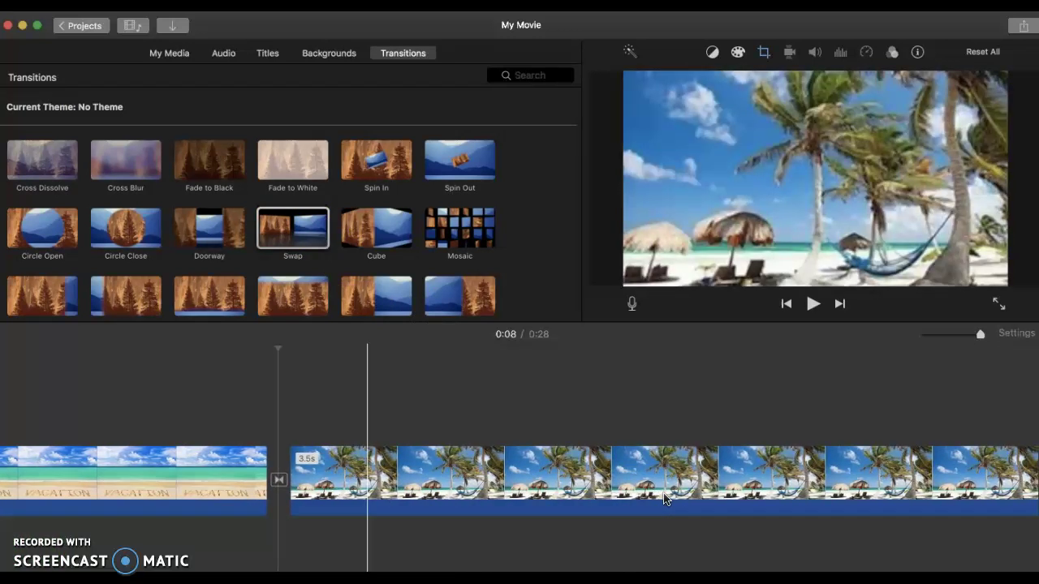
{"action": "scroll", "coordinate": [664, 498], "scroll_direction": "right", "scroll_amount": 4}
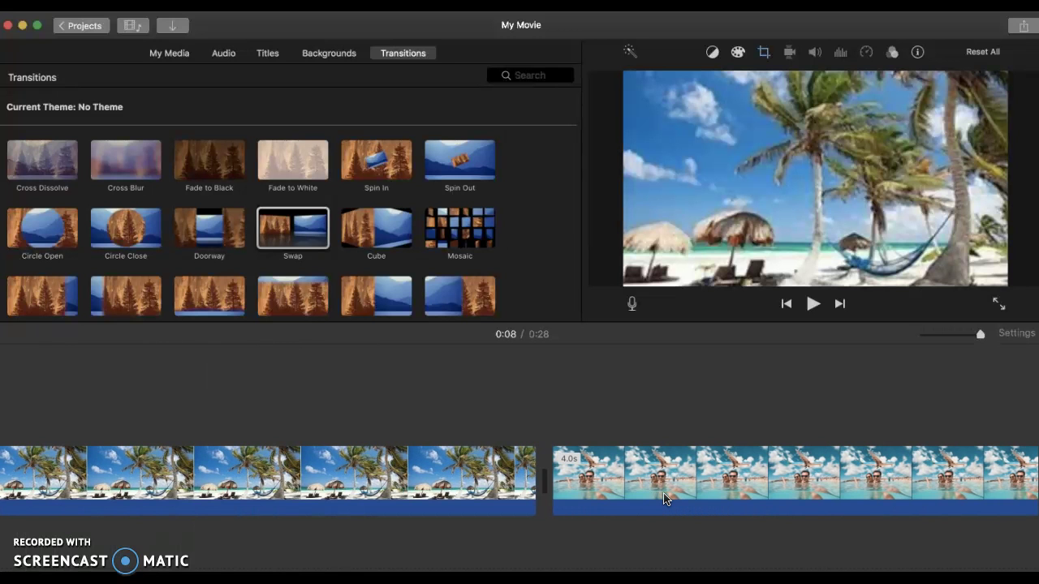
{"action": "left_click", "coordinate": [556, 455]}
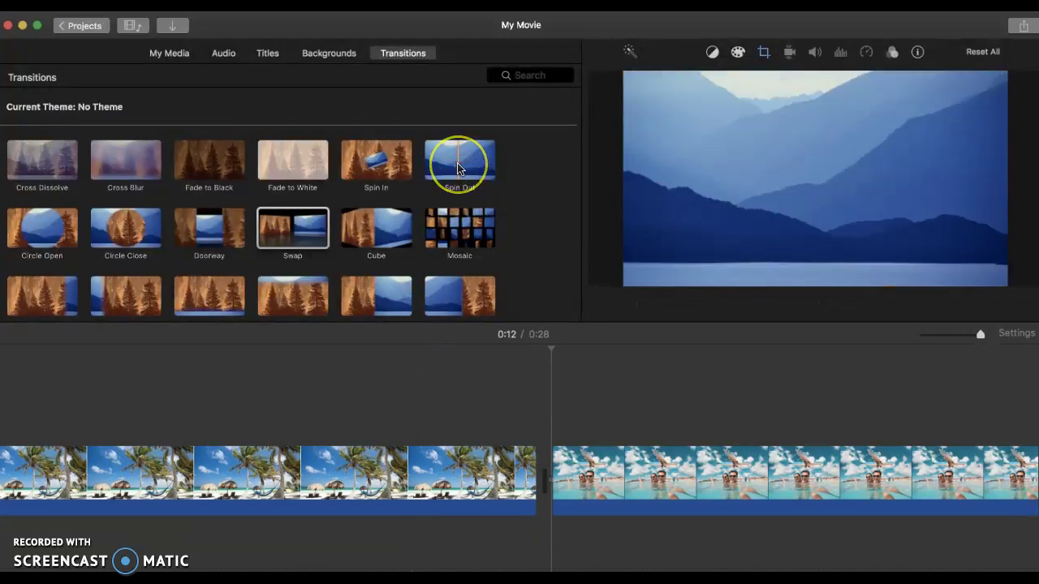
{"action": "double_click", "coordinate": [458, 168]}
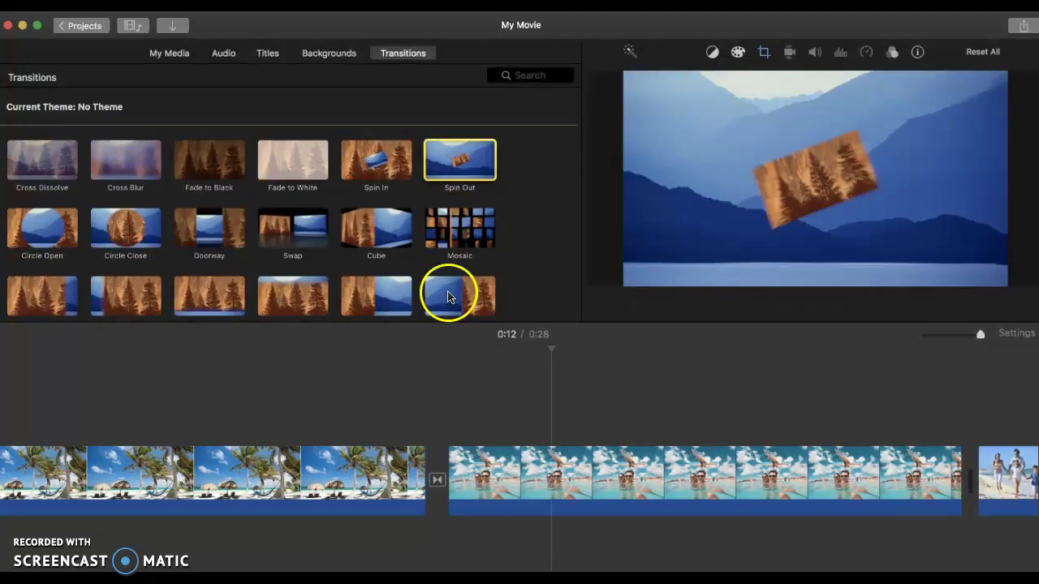
{"action": "scroll", "coordinate": [719, 500], "scroll_direction": "right", "scroll_amount": 5}
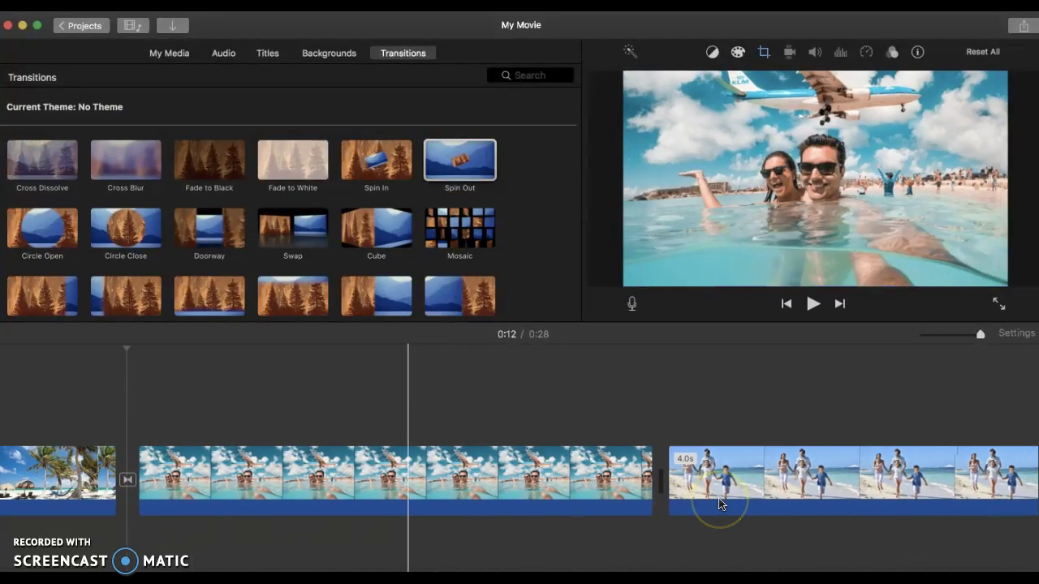
{"action": "left_click", "coordinate": [668, 473]}
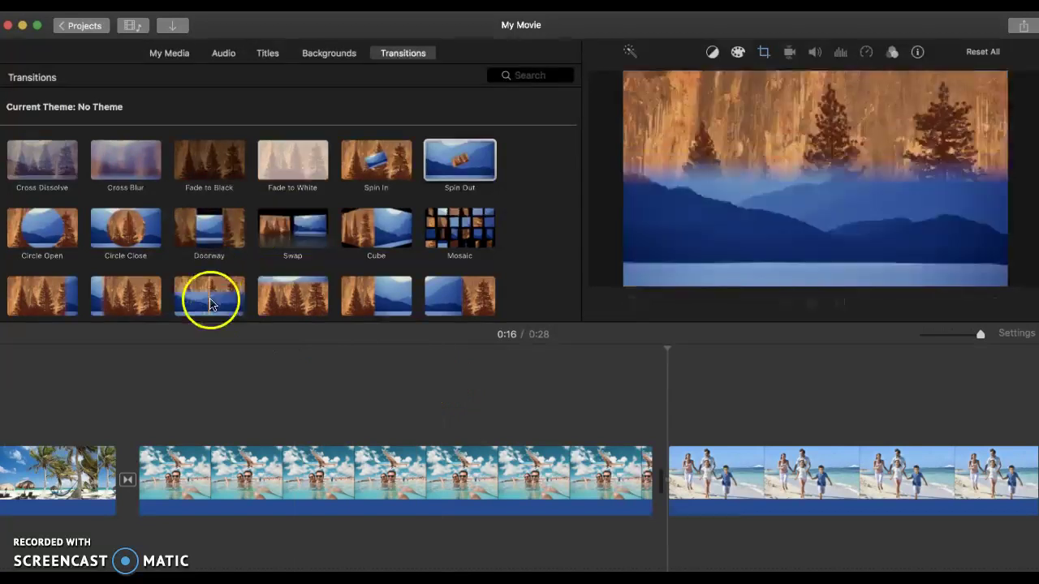
{"action": "double_click", "coordinate": [203, 231]}
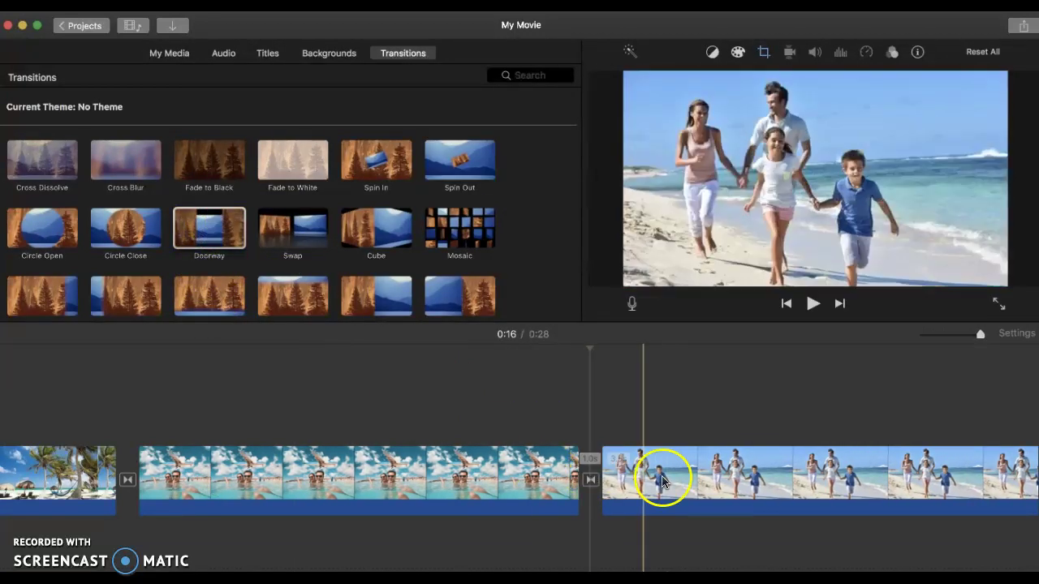
Drag Fade to Black into the gap between the family beach clip and the van clip.
{"action": "scroll", "coordinate": [673, 477], "scroll_direction": "right", "scroll_amount": 15}
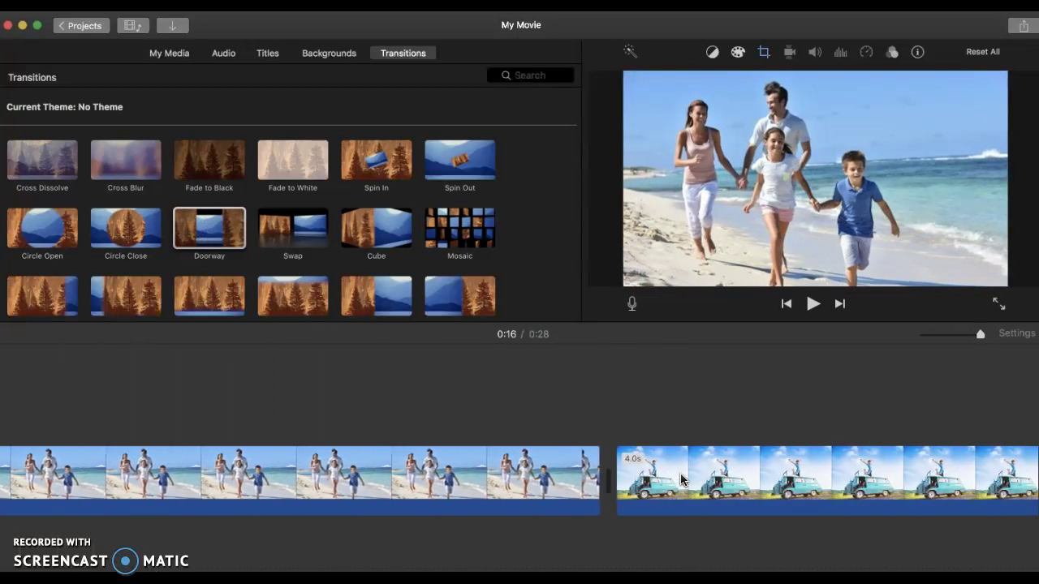
{"action": "left_click", "coordinate": [615, 470]}
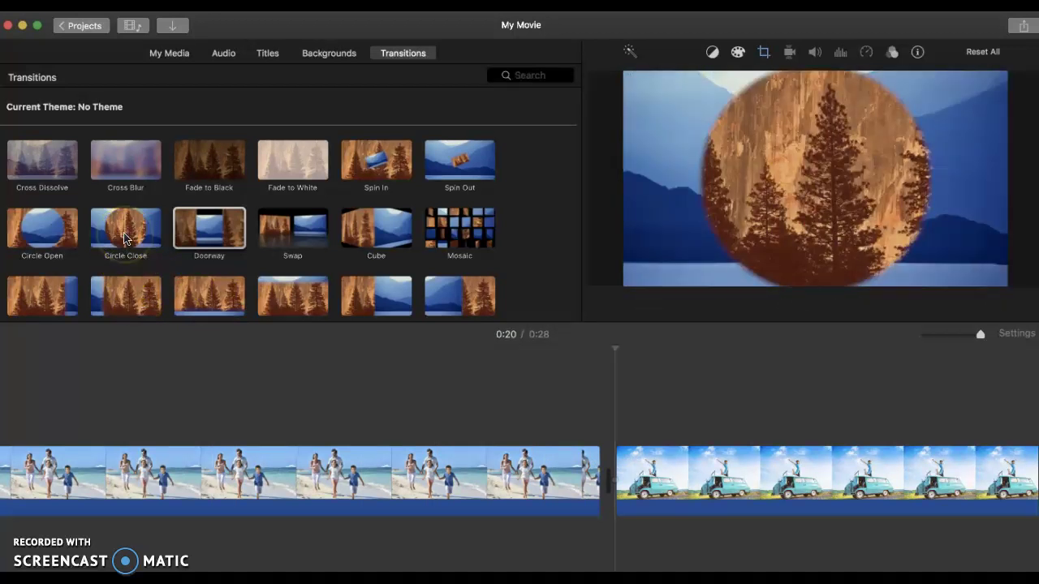
{"action": "left_click", "coordinate": [209, 180]}
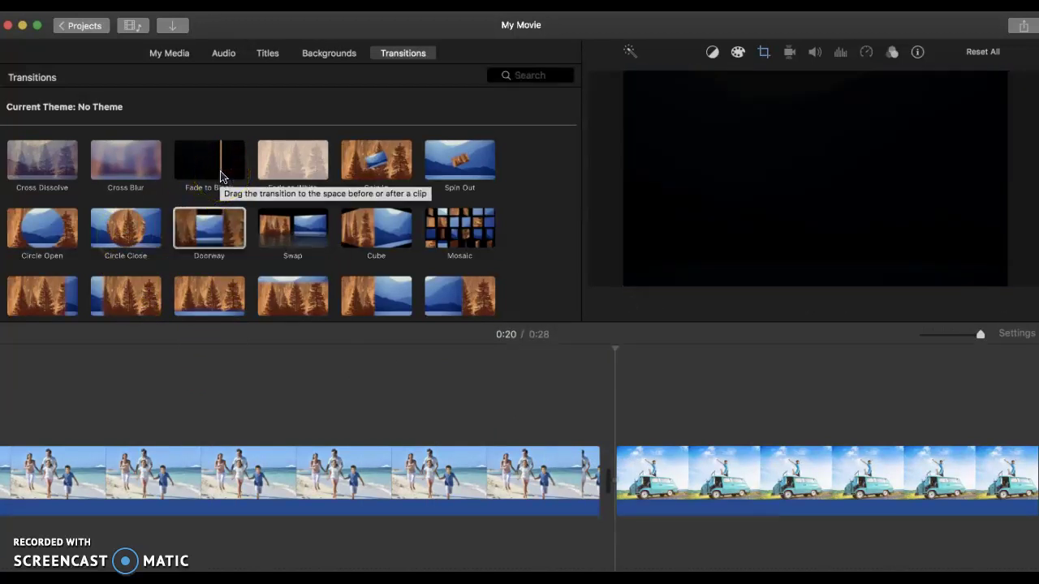
{"action": "left_click_drag", "start_coordinate": [220, 176], "coordinate": [519, 479]}
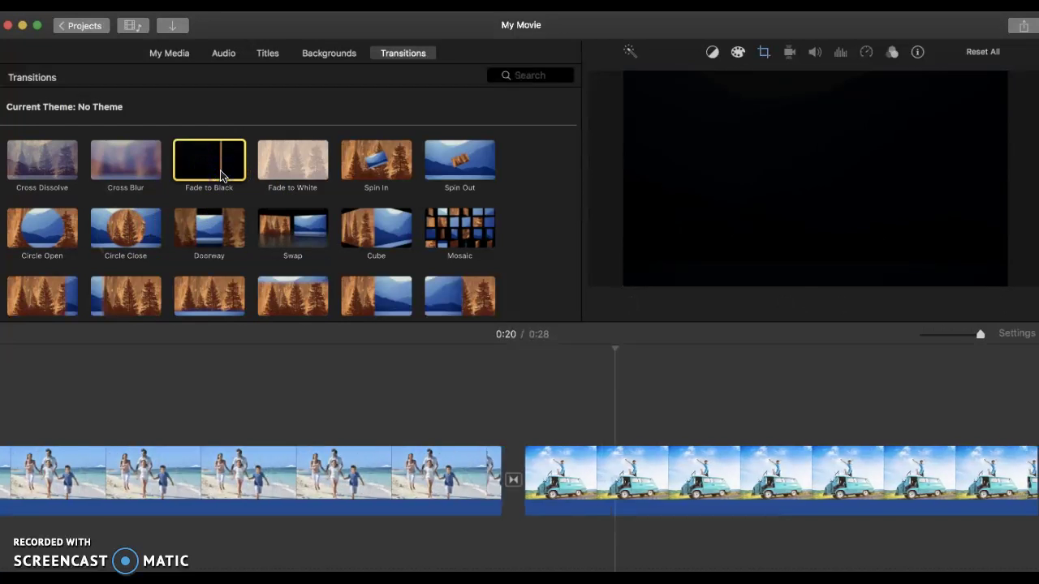
Preview the fade into the van clip, then insert Fade to White before the closing title.
{"action": "left_click", "coordinate": [673, 408]}
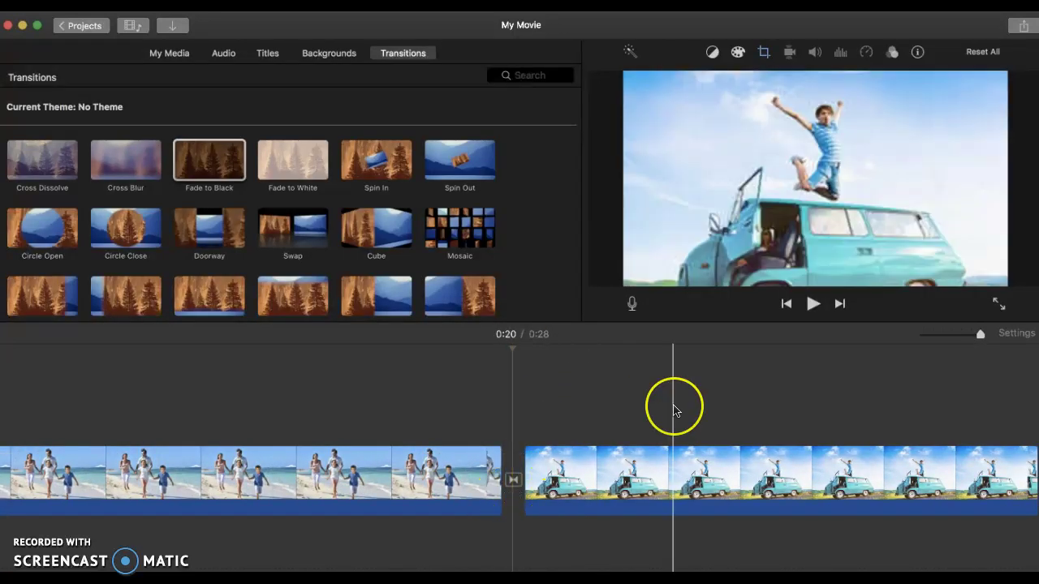
{"action": "scroll", "coordinate": [673, 409], "scroll_direction": "right", "scroll_amount": 10}
{"action": "left_click", "coordinate": [484, 431]}
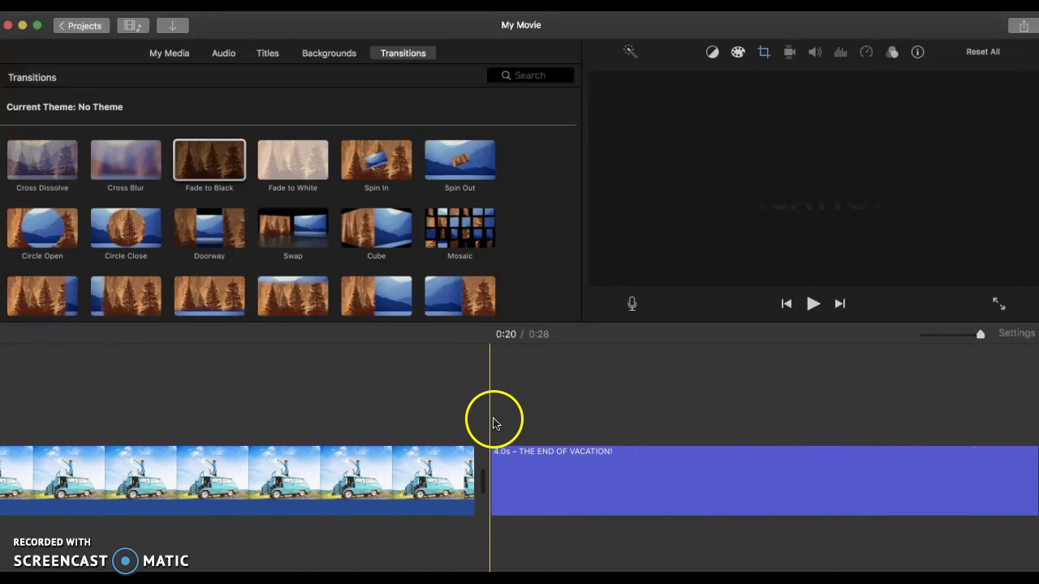
{"action": "left_click", "coordinate": [490, 421]}
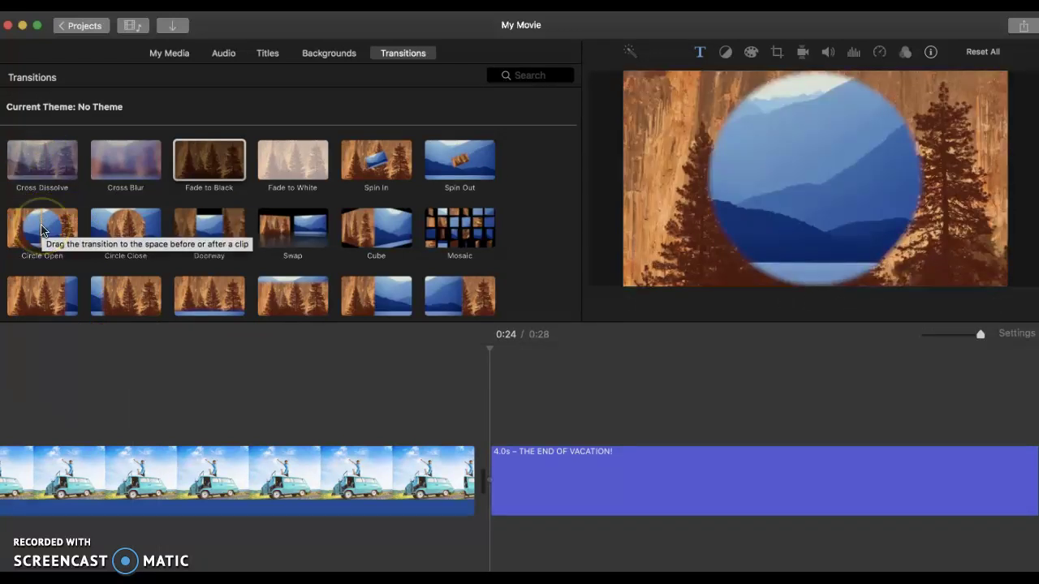
{"action": "double_click", "coordinate": [292, 171]}
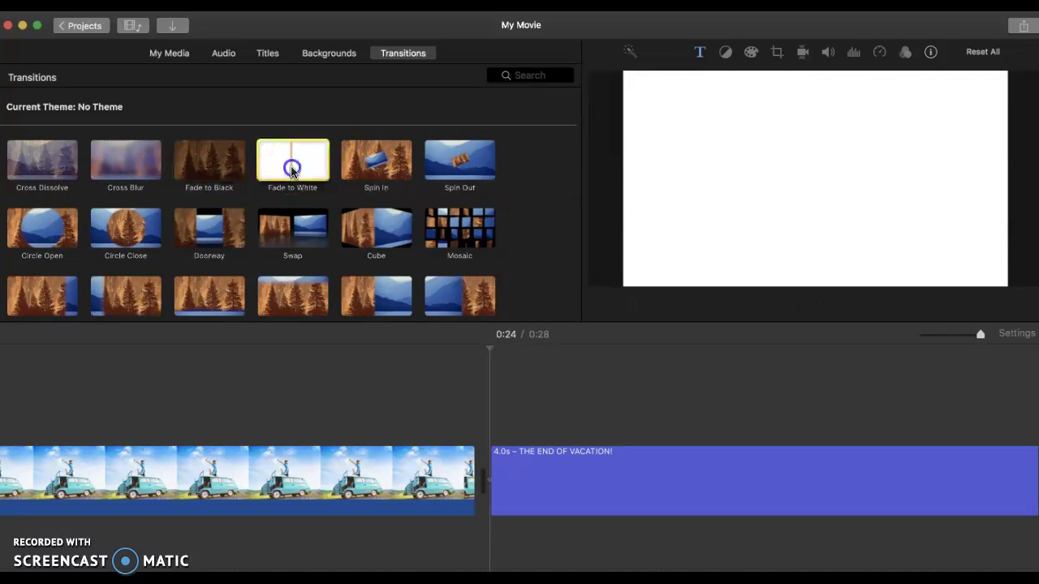
Scroll the timeline back to the beginning of the movie.
{"action": "left_click", "coordinate": [385, 430]}
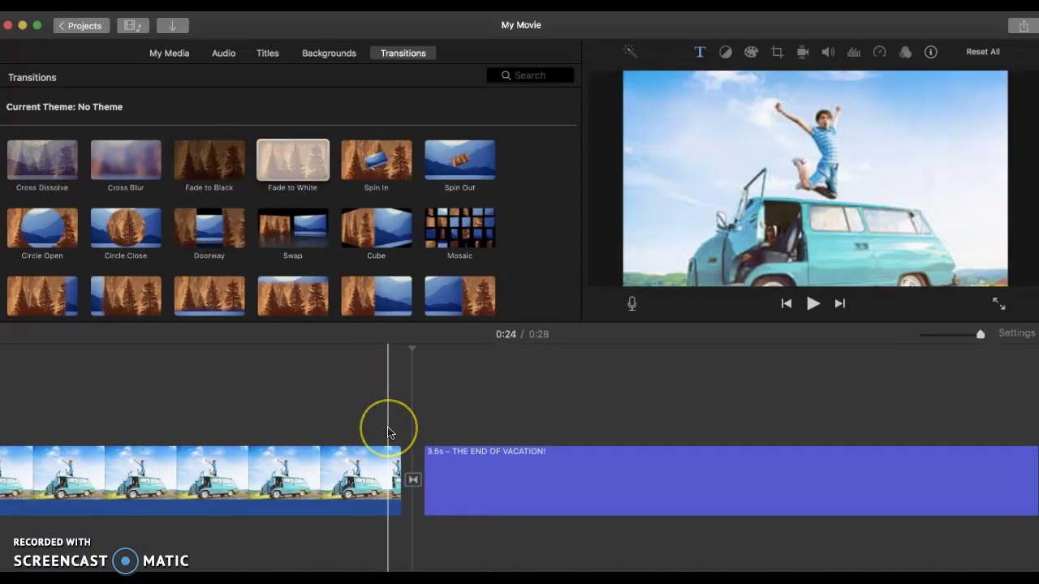
{"action": "scroll", "coordinate": [388, 432], "scroll_direction": "left", "scroll_amount": 10}
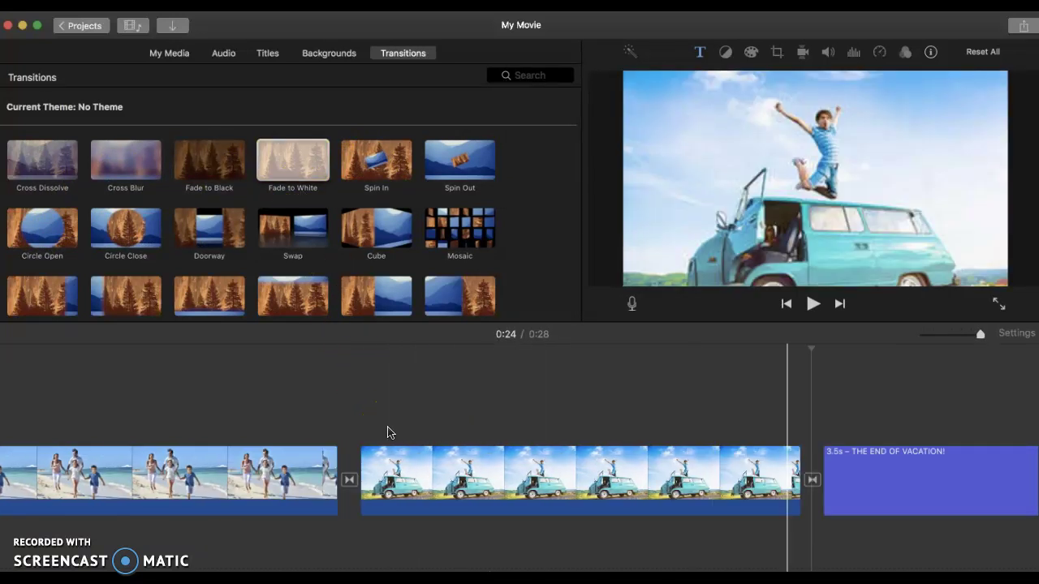
{"action": "scroll", "coordinate": [388, 432], "scroll_direction": "left", "scroll_amount": 10}
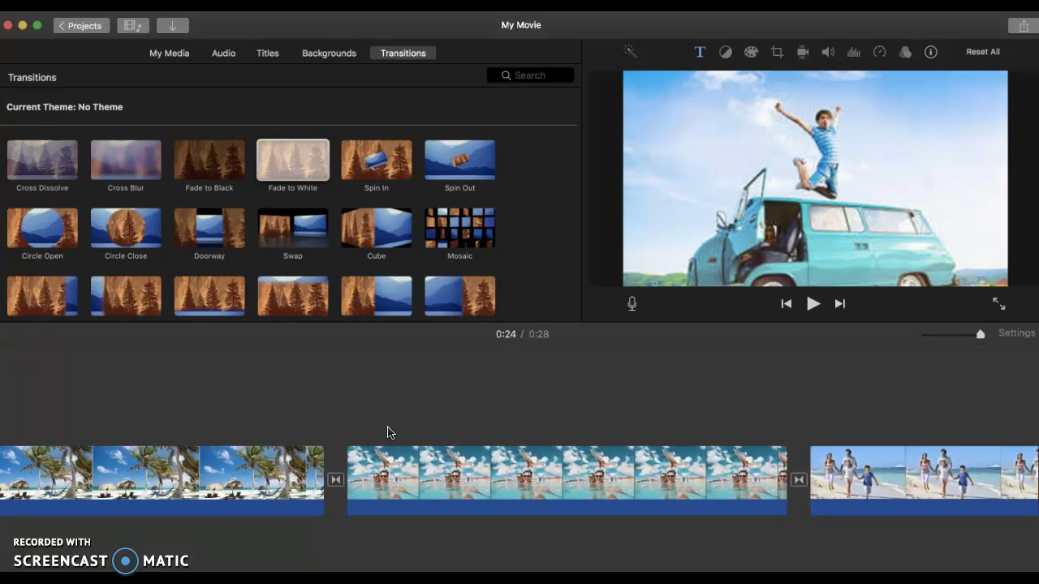
{"action": "scroll", "coordinate": [387, 433], "scroll_direction": "left", "scroll_amount": 10}
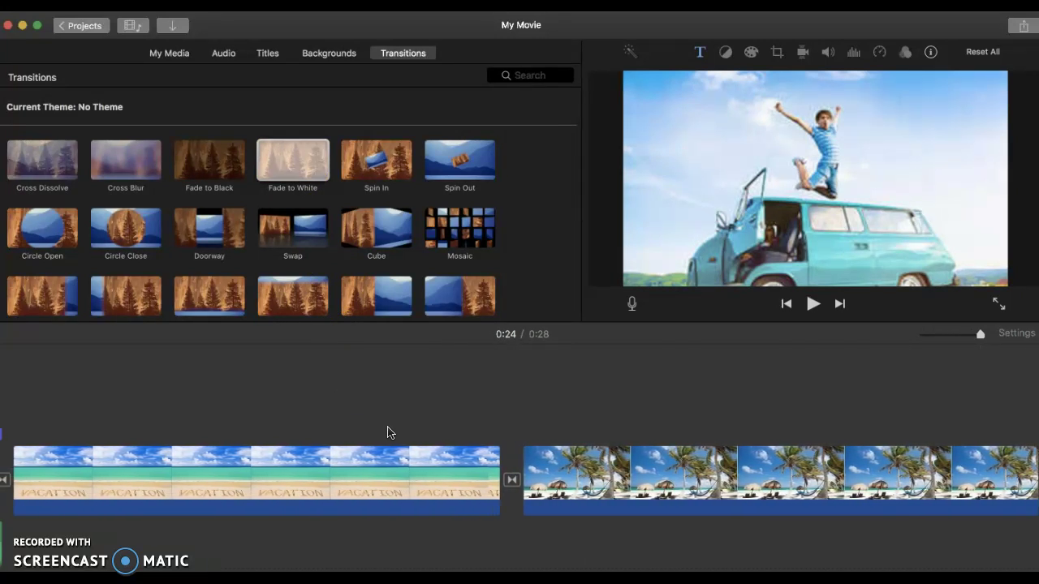
{"action": "scroll", "coordinate": [388, 433], "scroll_direction": "left", "scroll_amount": 5}
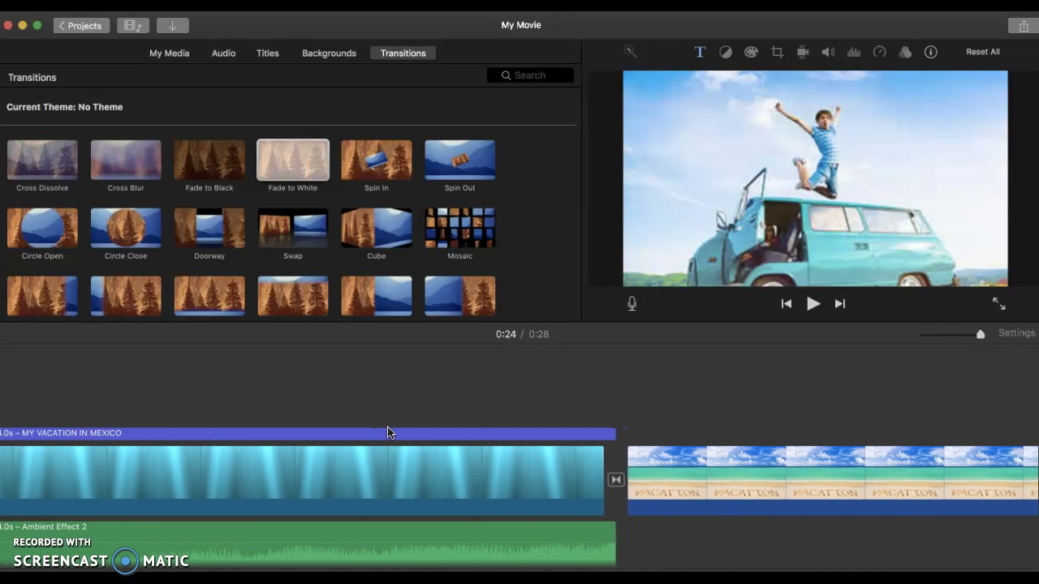
Show the Sound Effects library and put playback at the start of the opening title clip.
{"action": "left_click", "coordinate": [225, 57]}
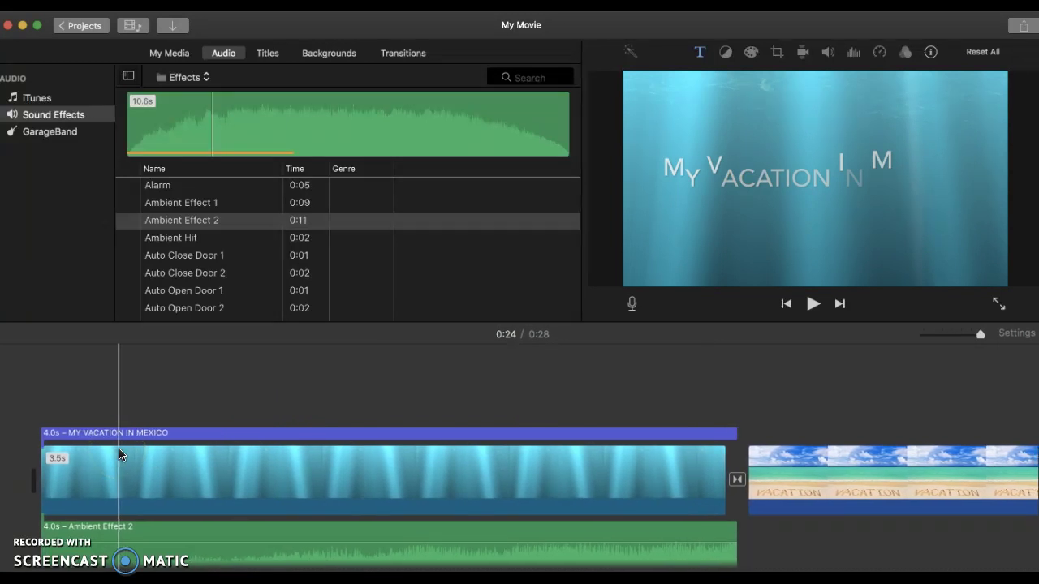
{"action": "left_click", "coordinate": [49, 430]}
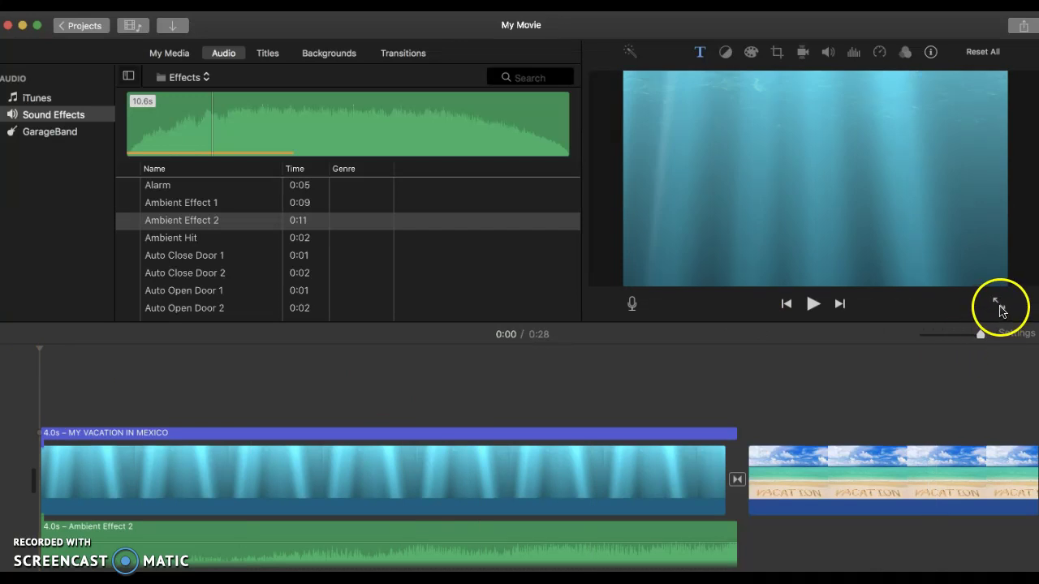
{"action": "left_click", "coordinate": [1000, 306]}
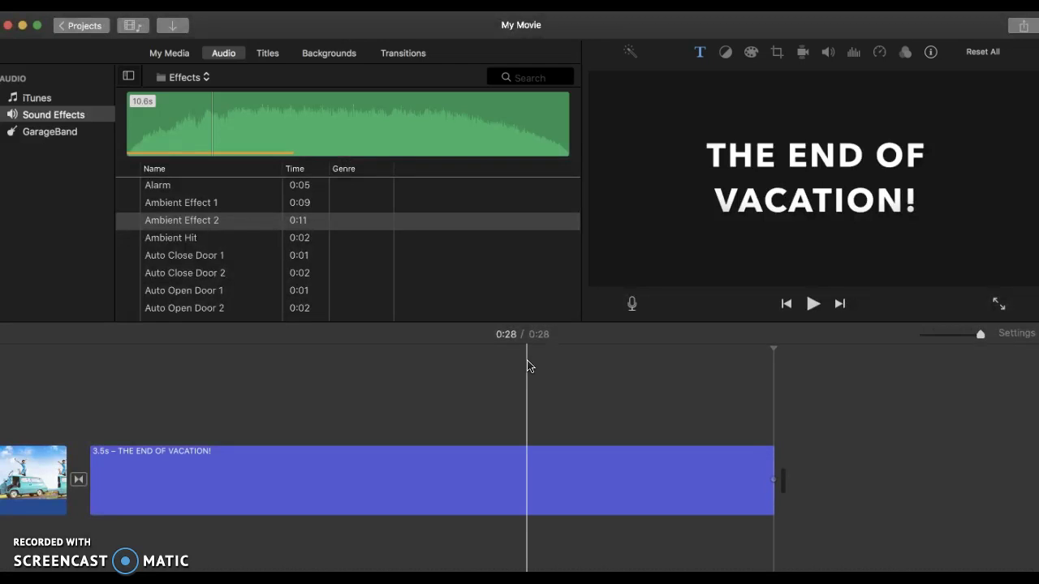
Trim the Underwater opening clip longer in stages, from 3.5 through 3.7 and 3.9 to 4.2 seconds.
{"action": "scroll", "coordinate": [143, 477], "scroll_direction": "left", "scroll_amount": 15}
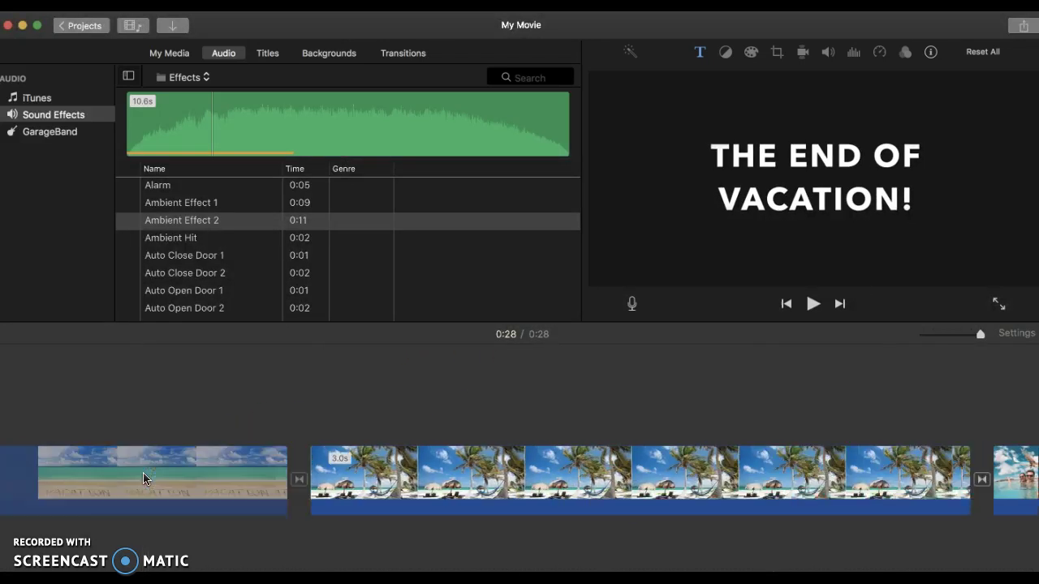
{"action": "scroll", "coordinate": [143, 479], "scroll_direction": "left", "scroll_amount": 3}
{"action": "left_click_drag", "start_coordinate": [190, 482], "coordinate": [349, 501]}
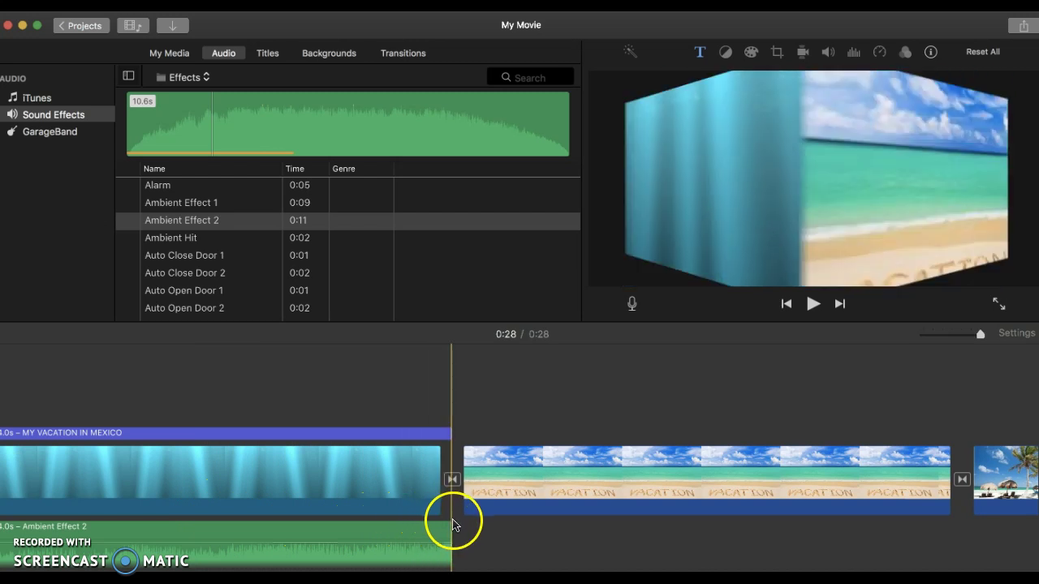
{"action": "left_click", "coordinate": [418, 490]}
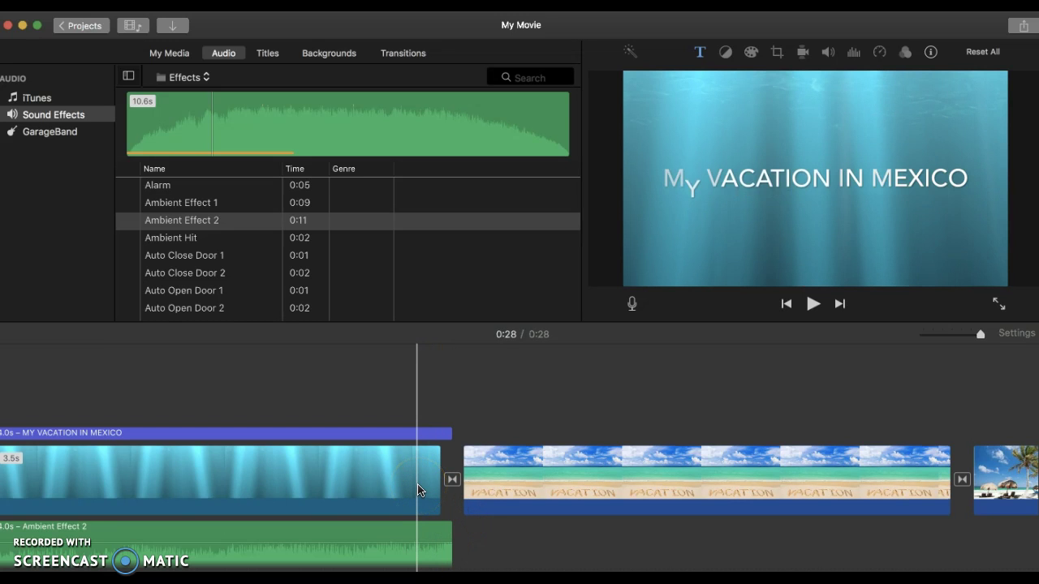
{"action": "left_click", "coordinate": [419, 487]}
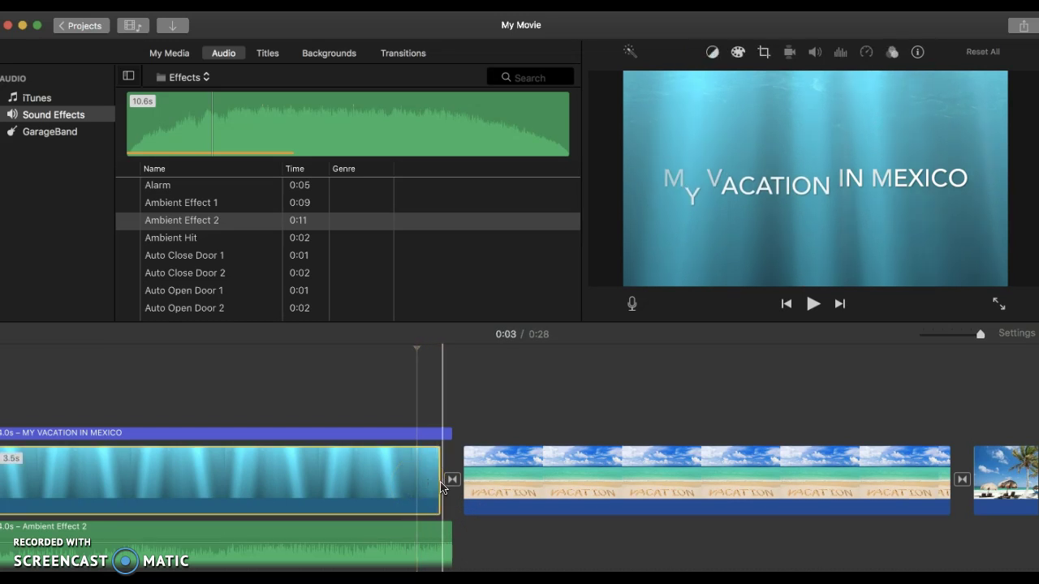
{"action": "left_click_drag", "start_coordinate": [439, 483], "coordinate": [489, 487]}
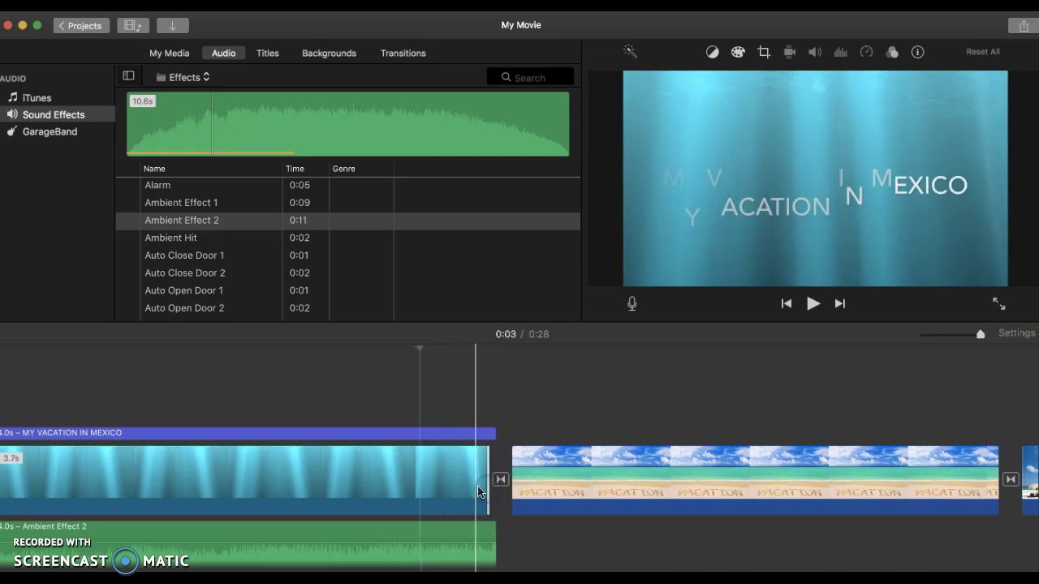
{"action": "left_click", "coordinate": [420, 485]}
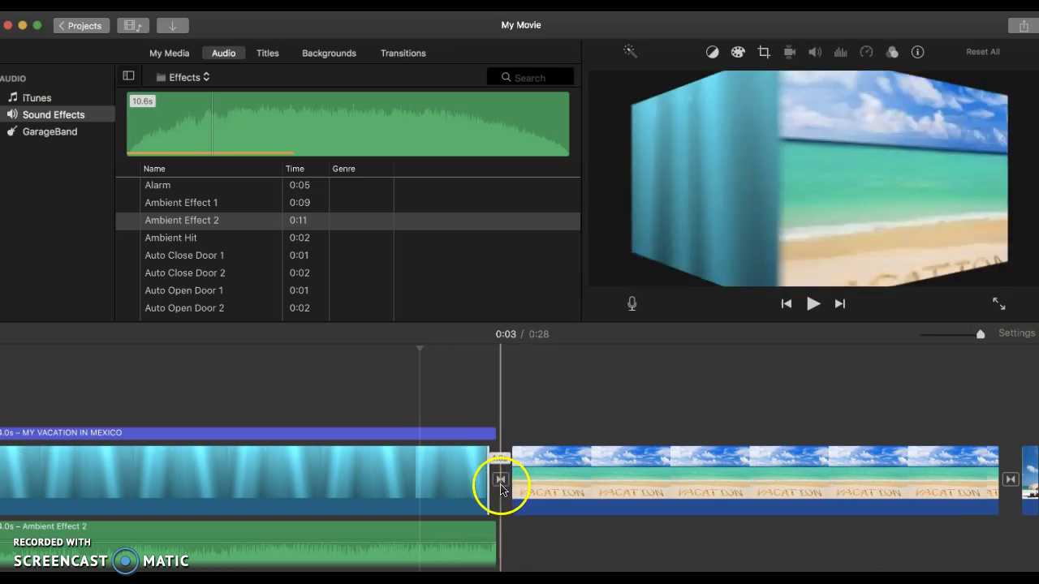
{"action": "mouse_move", "coordinate": [487, 488]}
{"action": "left_mouse_down"}
{"action": "mouse_move", "coordinate": [530, 488]}
{"action": "mouse_move", "coordinate": [434, 471]}
{"action": "mouse_move", "coordinate": [488, 483]}
{"action": "left_mouse_up"}
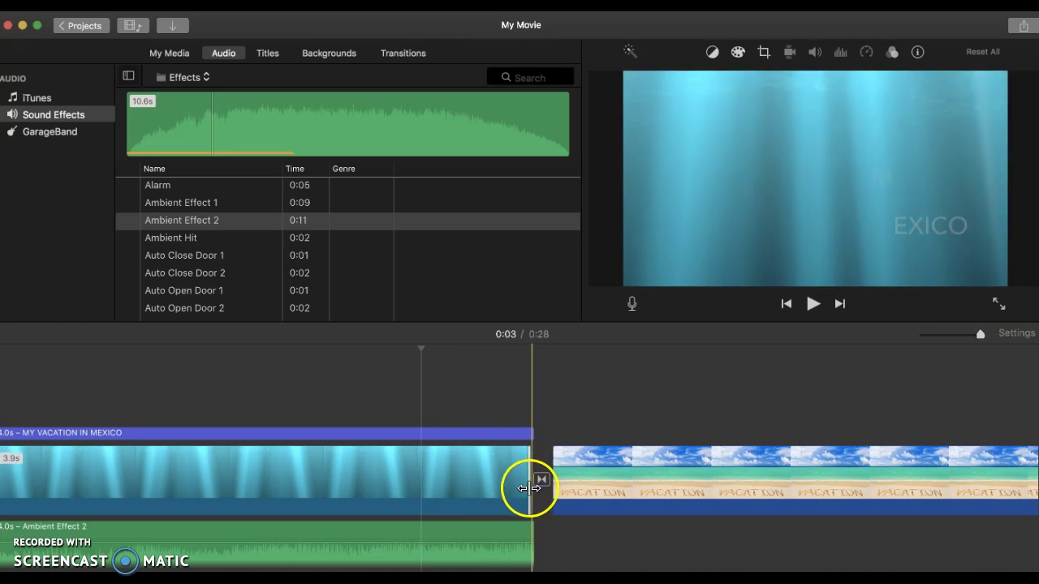
{"action": "left_click_drag", "start_coordinate": [528, 488], "coordinate": [584, 487]}
{"action": "left_click", "coordinate": [465, 492]}
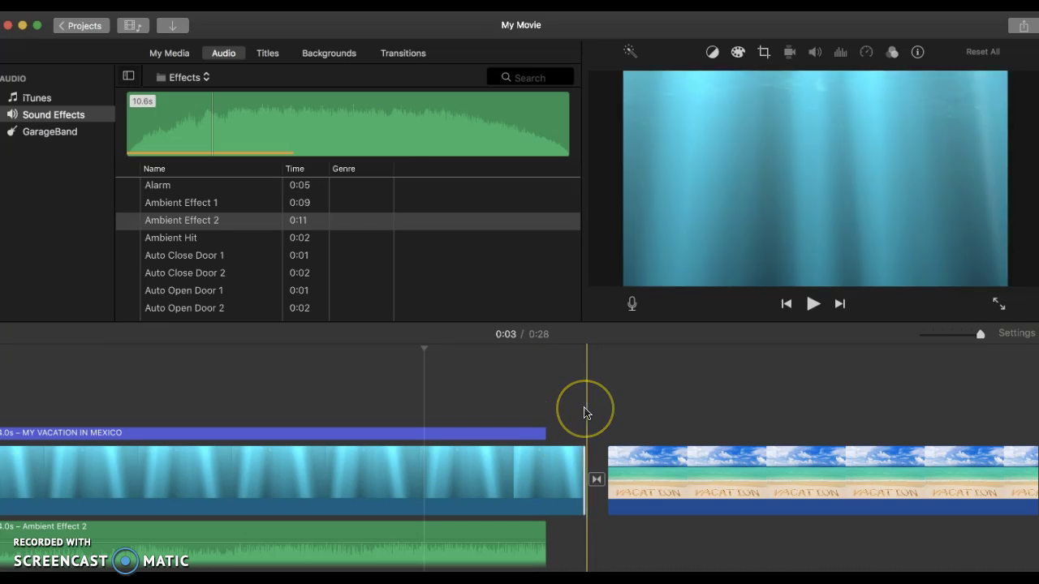
Drag the MY VACATION IN MEXICO title's end out to the opening clip's 4.2-second mark.
{"action": "left_click", "coordinate": [543, 434]}
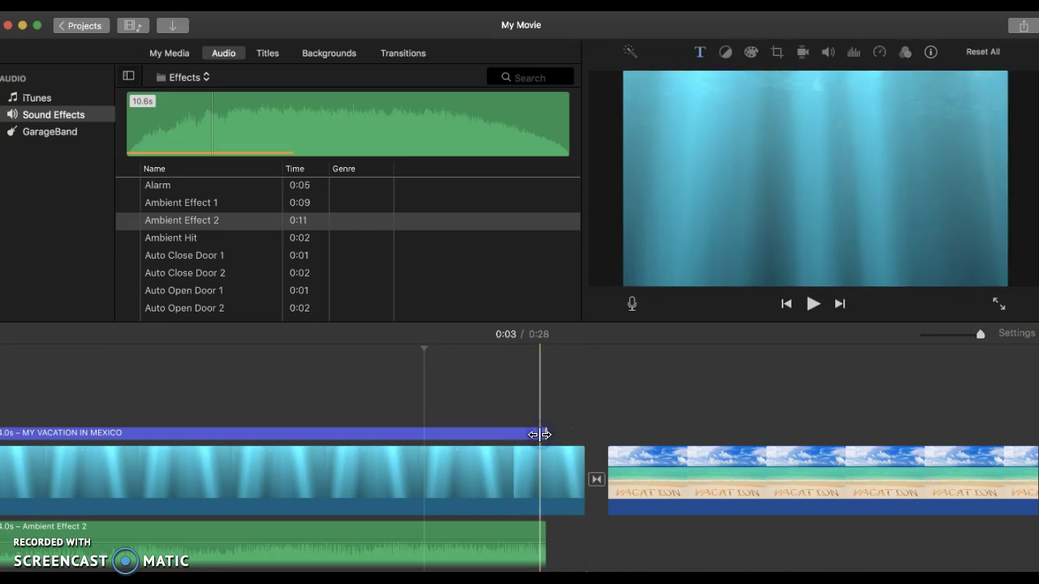
{"action": "left_click", "coordinate": [531, 436]}
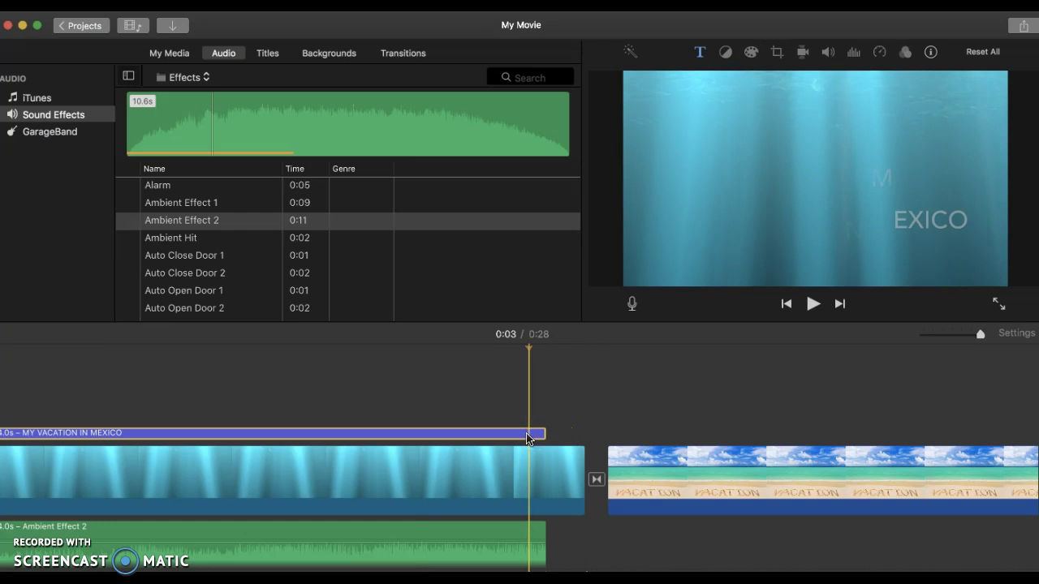
{"action": "left_click_drag", "start_coordinate": [538, 432], "coordinate": [566, 434]}
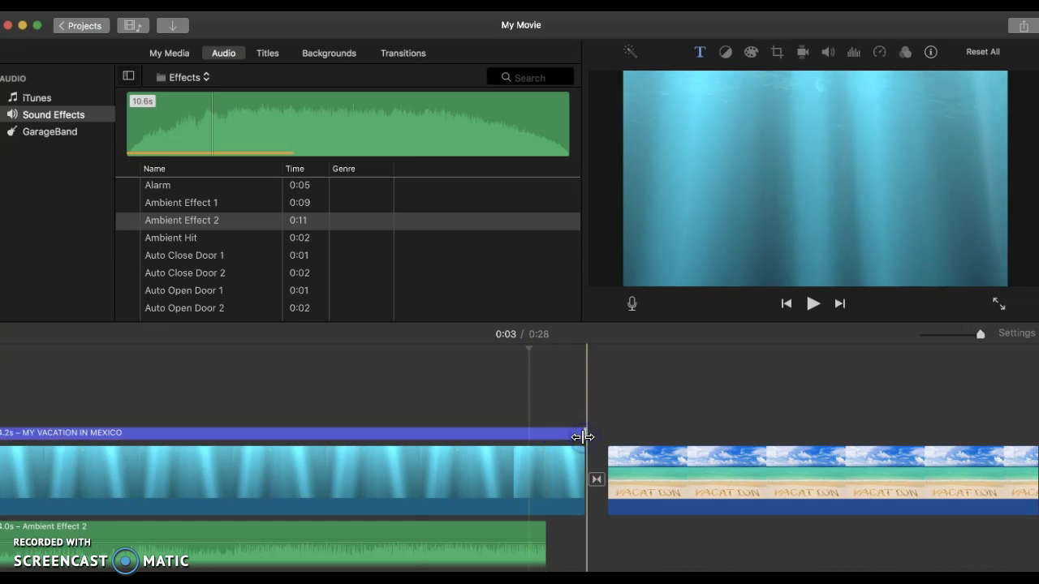
Extend the Ambient Effect 2 sound to 4.2 seconds, ending with the opening clip.
{"action": "left_click", "coordinate": [528, 552]}
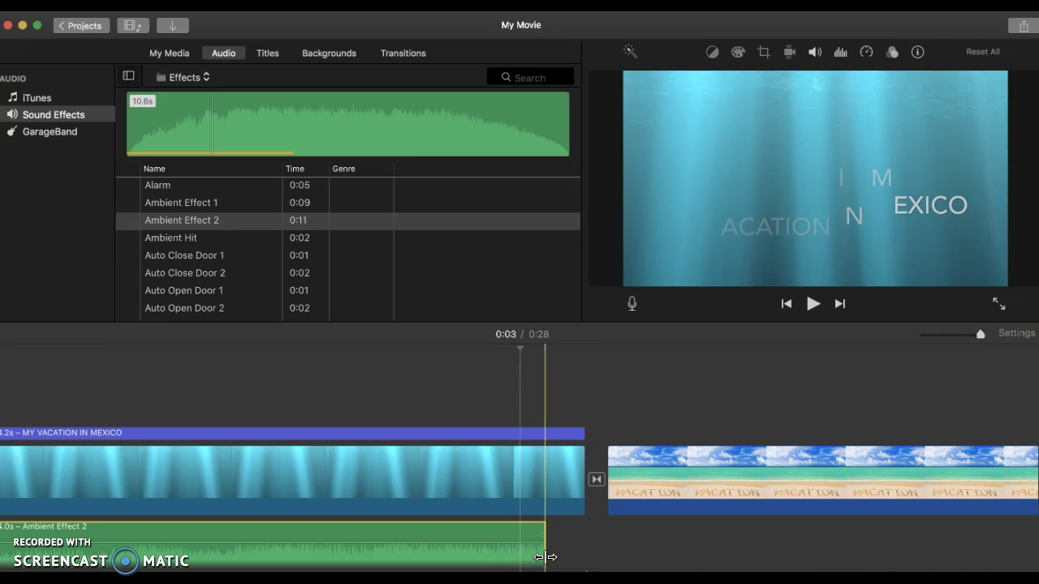
{"action": "left_click_drag", "start_coordinate": [542, 556], "coordinate": [584, 558]}
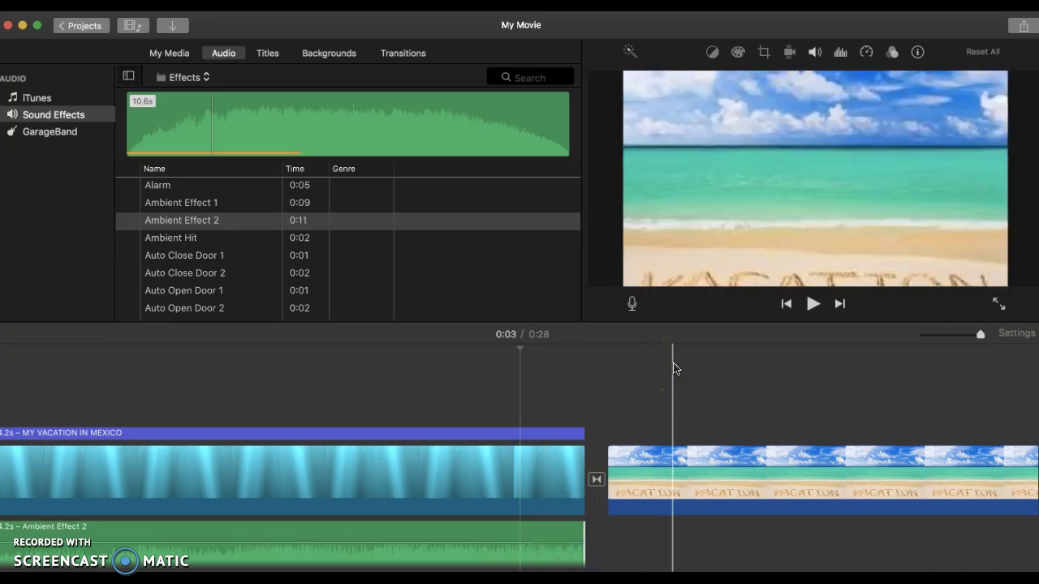
{"action": "left_click_drag", "start_coordinate": [587, 482], "coordinate": [576, 394]}
{"action": "scroll", "coordinate": [520, 391], "scroll_direction": "left", "scroll_amount": 5}
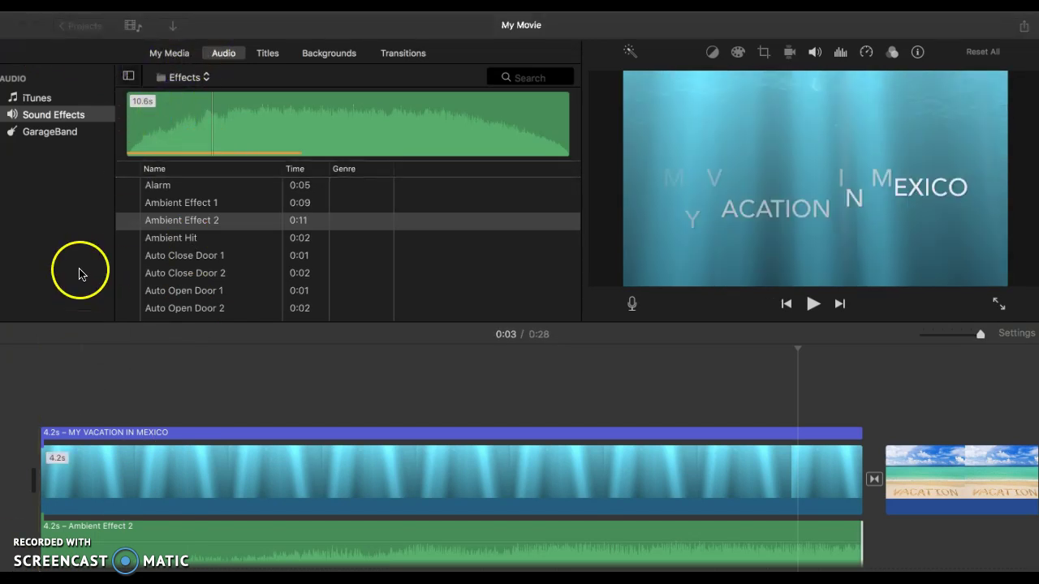
Rename the project to 'VACATION IN MEXICO' and return to the Projects browser.
{"action": "left_click", "coordinate": [86, 28]}
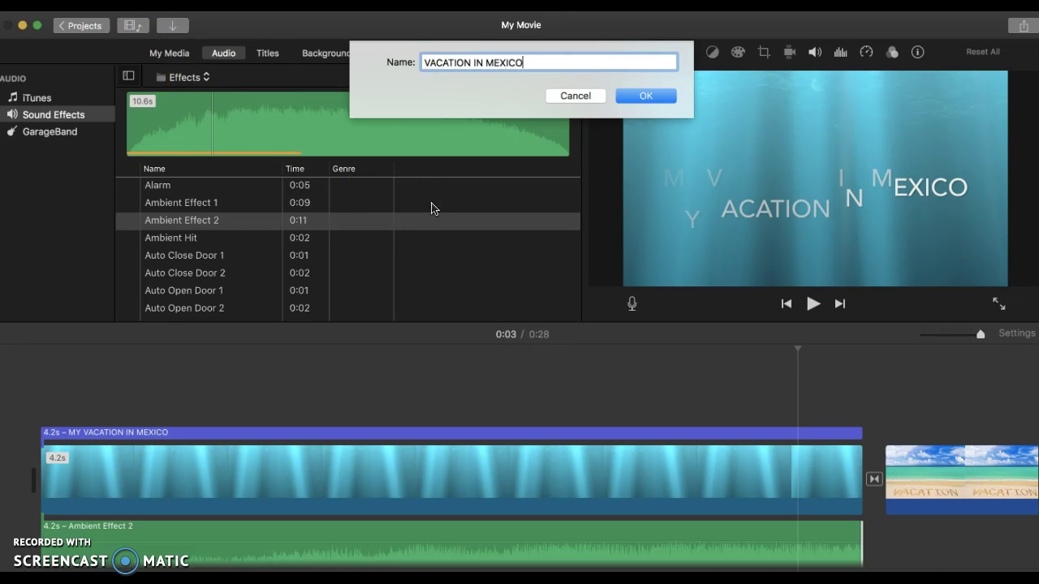
{"action": "left_click", "coordinate": [656, 95]}
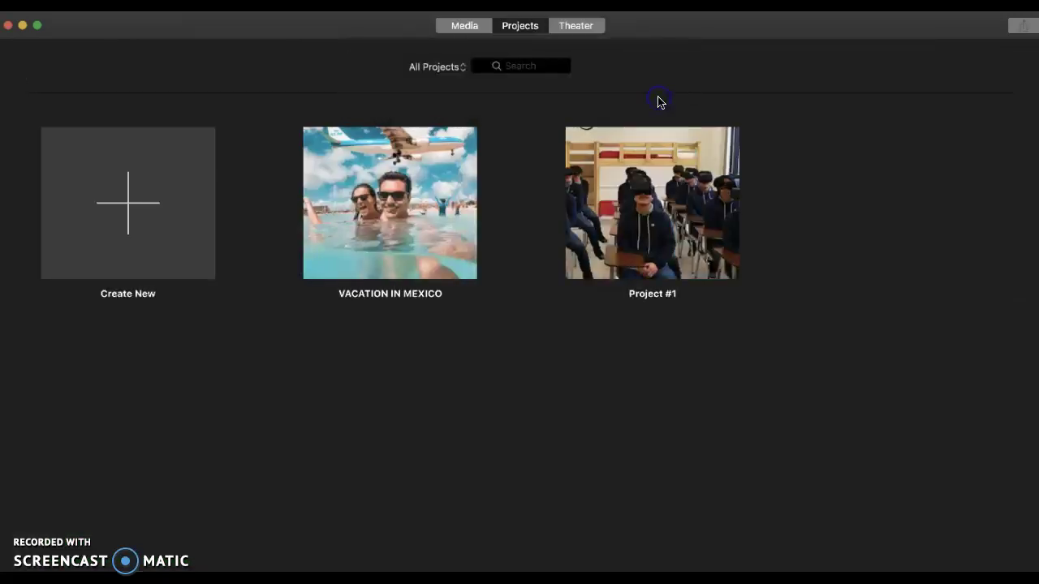